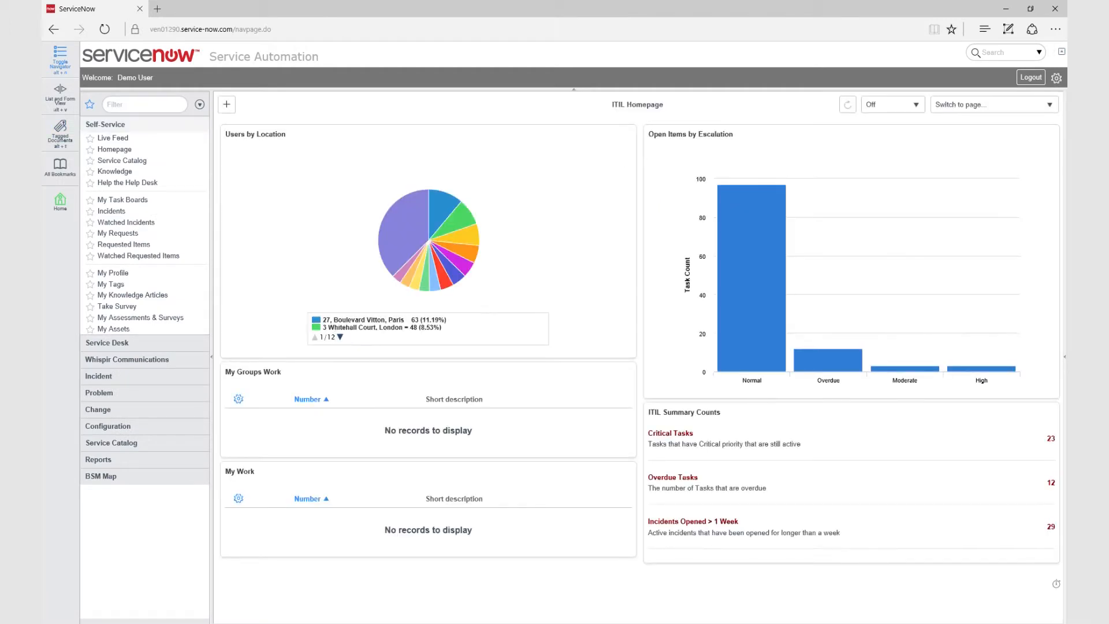
# Collapse Self-Service and expand the Whispir Communications module in the navigator
pyautogui.click(105, 125)
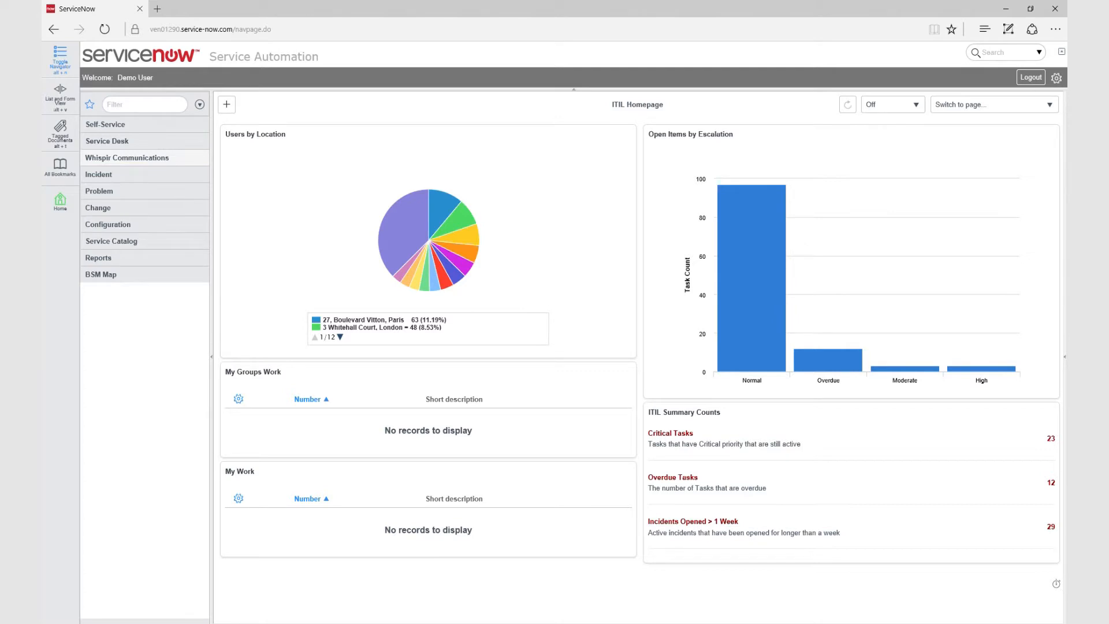
pyautogui.click(127, 158)
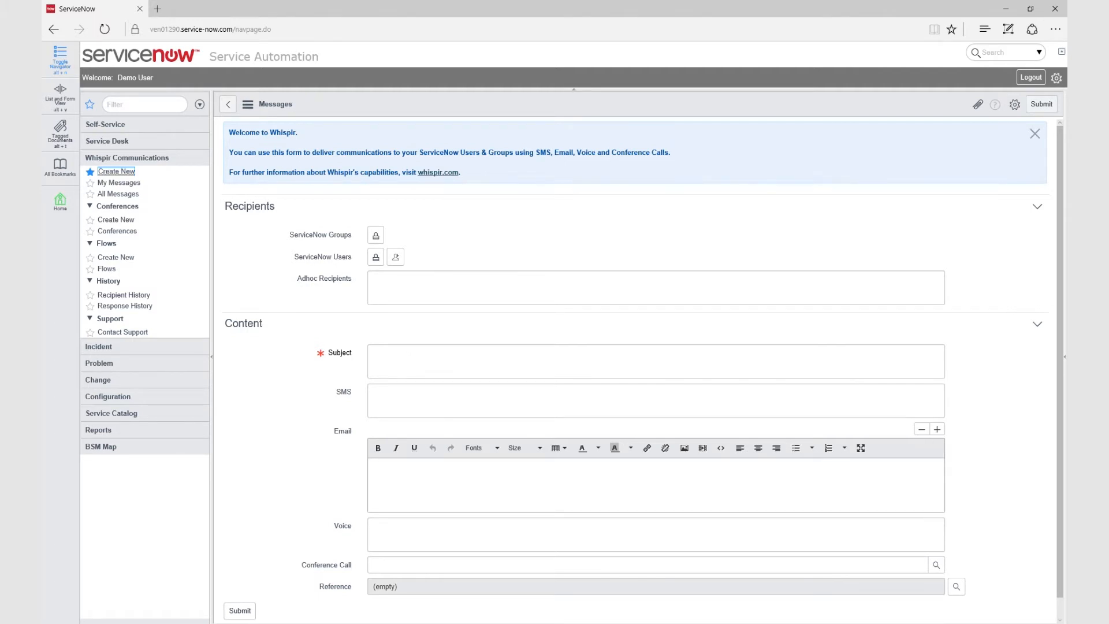
# Add the Capacity Mgmt group, one ServiceNow user and an ad hoc e-mail address as recipients
pyautogui.click(376, 235)
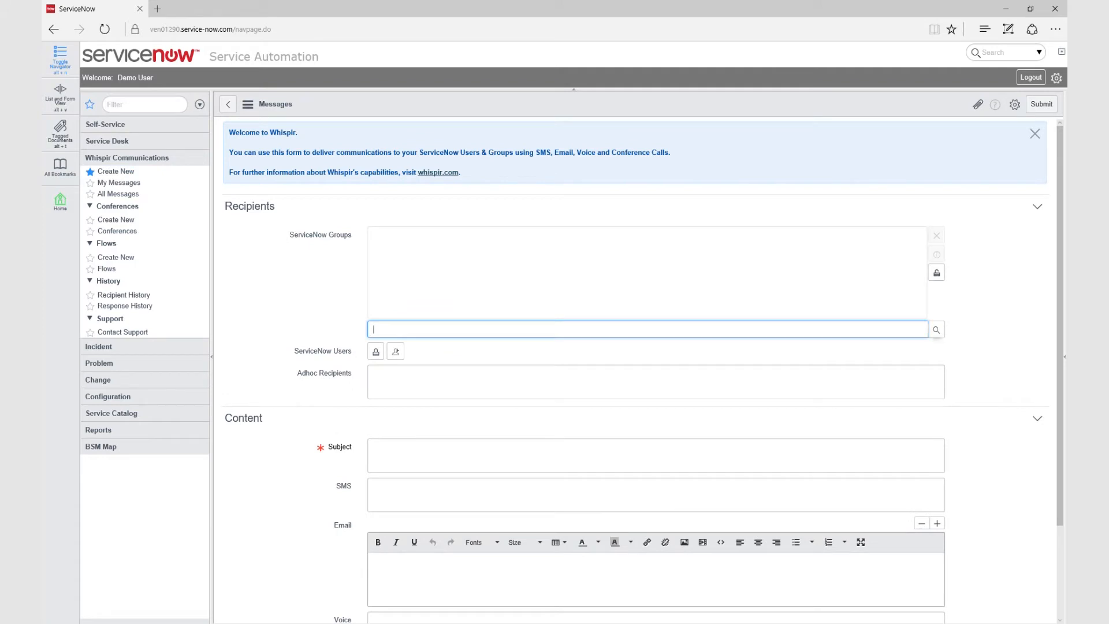
pyautogui.click(936, 329)
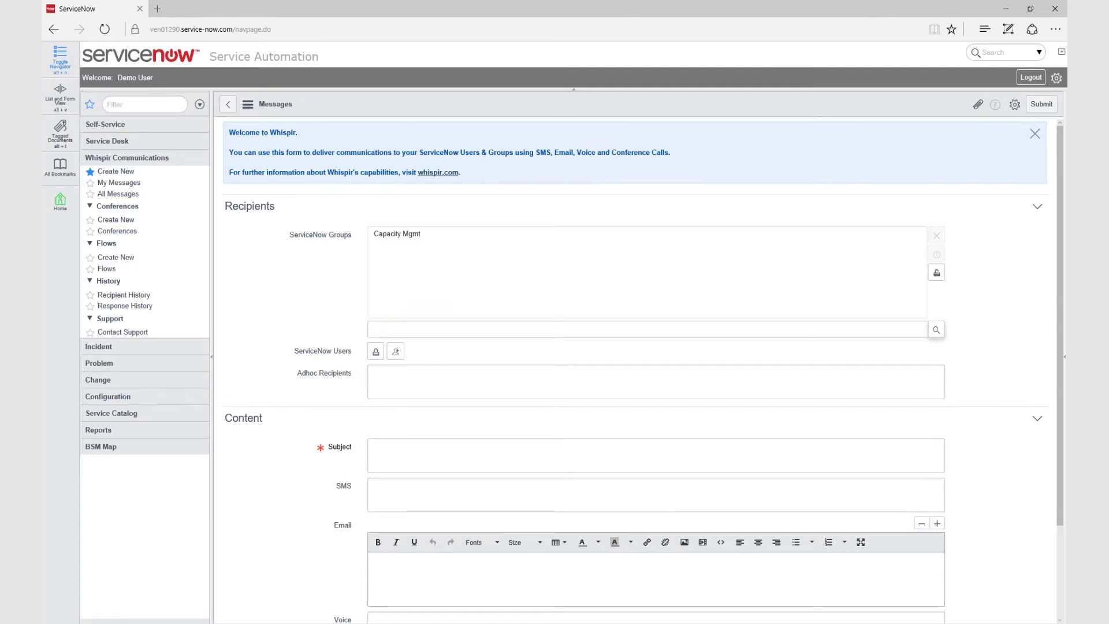
pyautogui.click(376, 351)
pyautogui.click(936, 446)
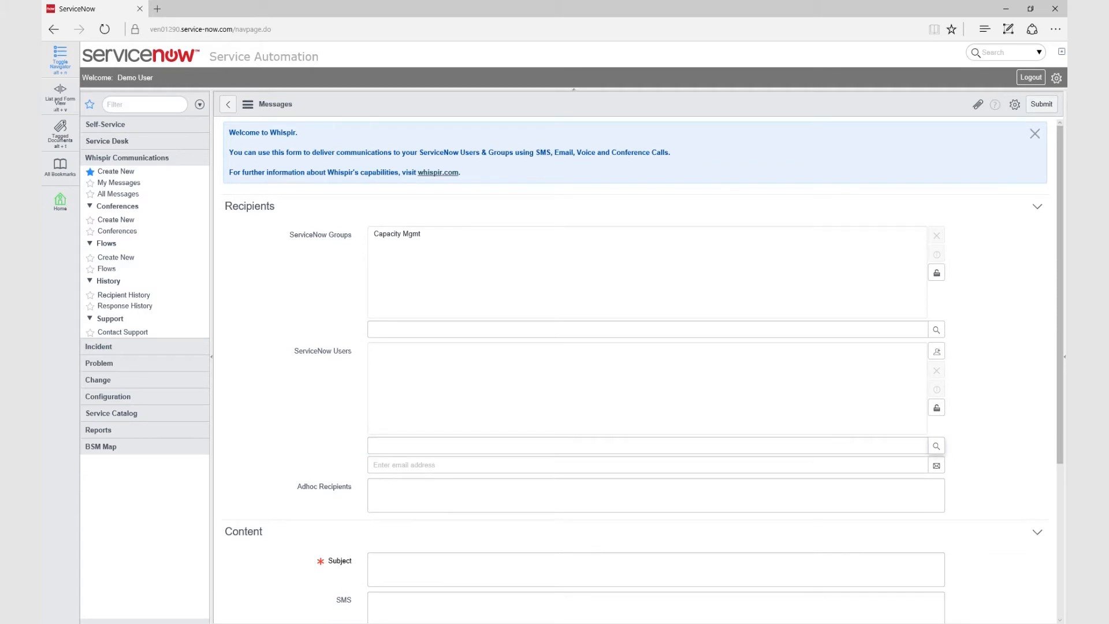
pyautogui.click(381, 488)
pyautogui.write('demo@example.com')
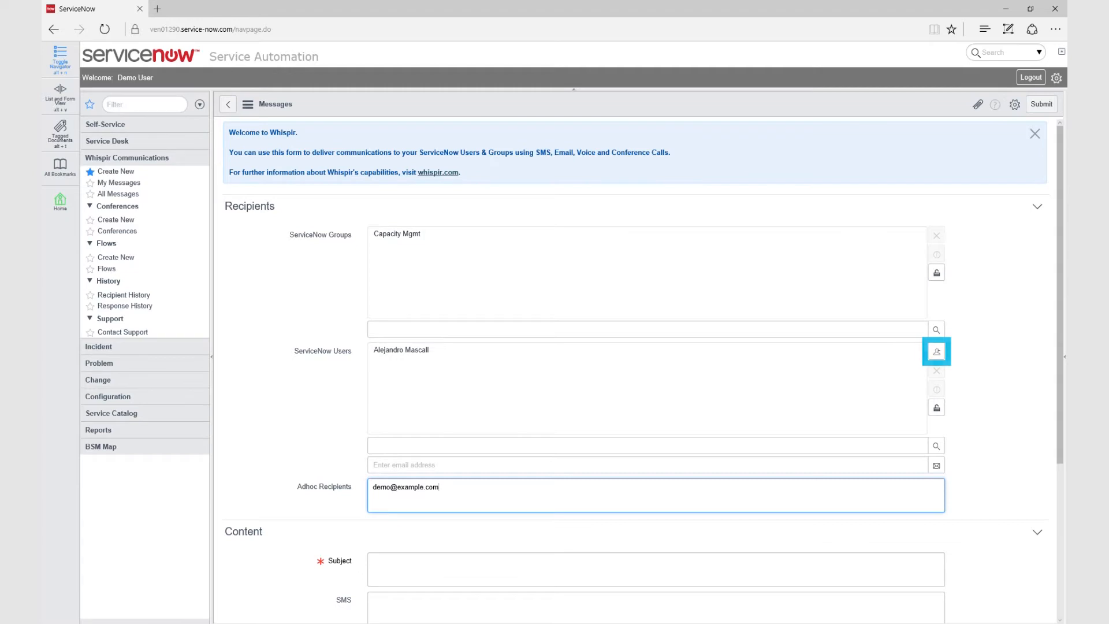
pyautogui.click(656, 569)
# Enter subject 'This is a test message', SMS 'More test content', email 'Web test content' and voice text
pyautogui.scroll(-1, 635, 369)
pyautogui.scroll(-2, 635, 370)
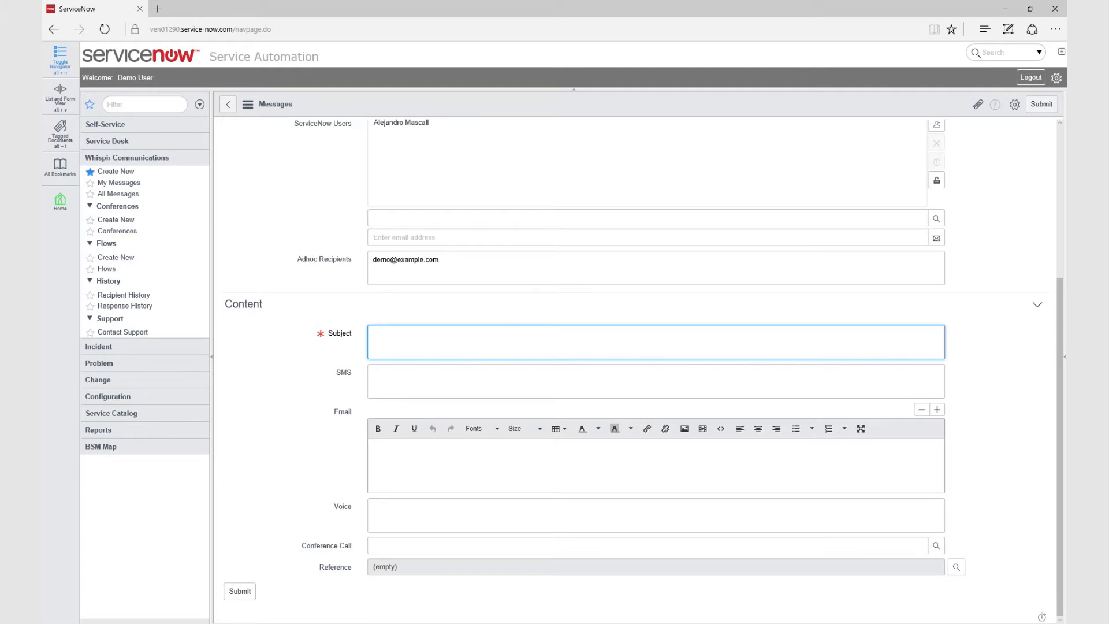
pyautogui.write('This is a test message')
pyautogui.press('Tab')
pyautogui.write('More test content')
pyautogui.press('Tab')
pyautogui.write('Web test content')
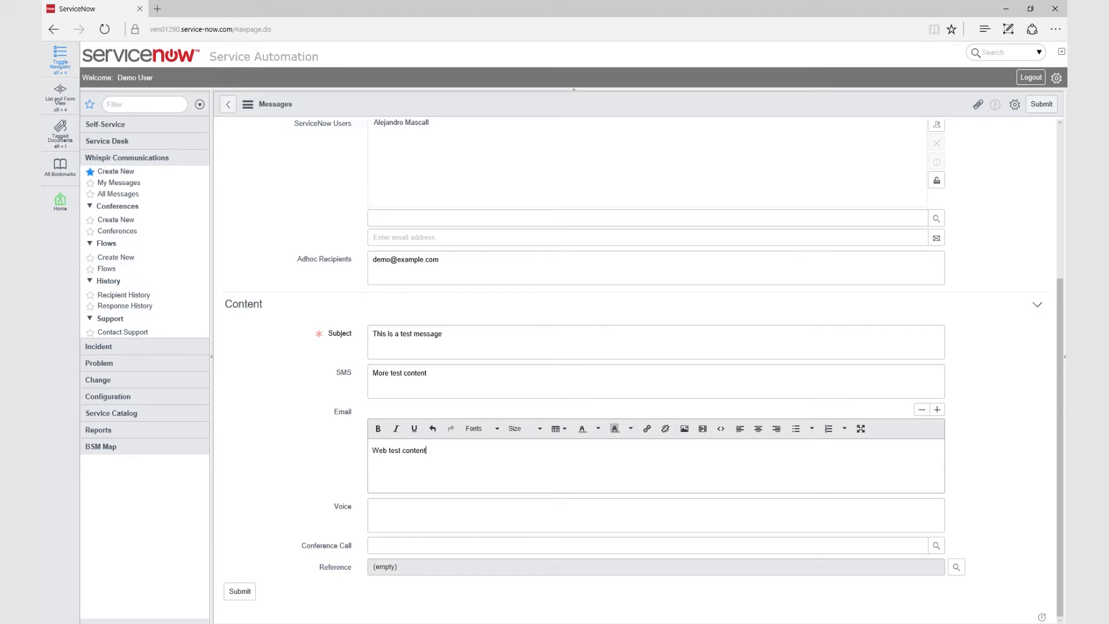
pyautogui.press('Tab')
pyautogui.write('Demonstration voic')
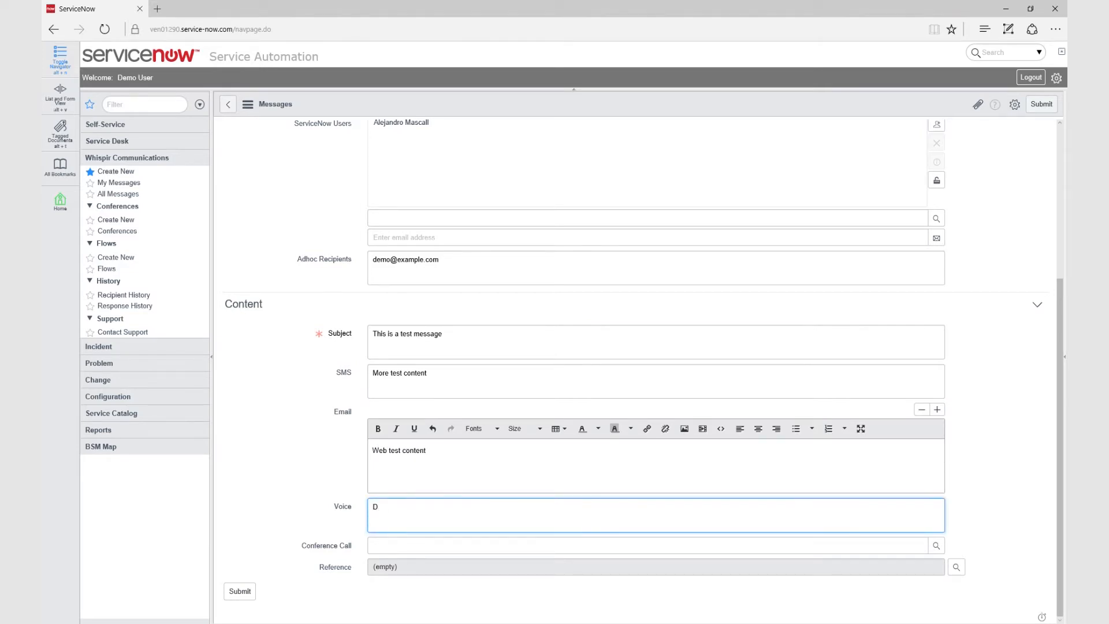
pyautogui.write('e message content')
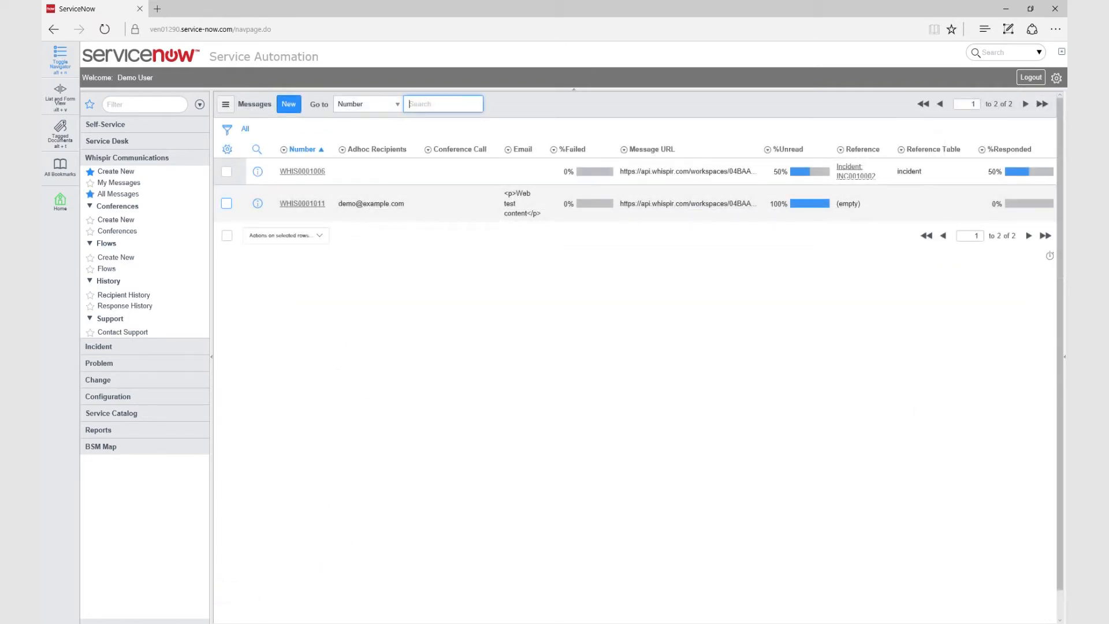
# Tick and untick the WHIS0001011 row in the Messages list
pyautogui.click(227, 203)
pyautogui.click(226, 203)
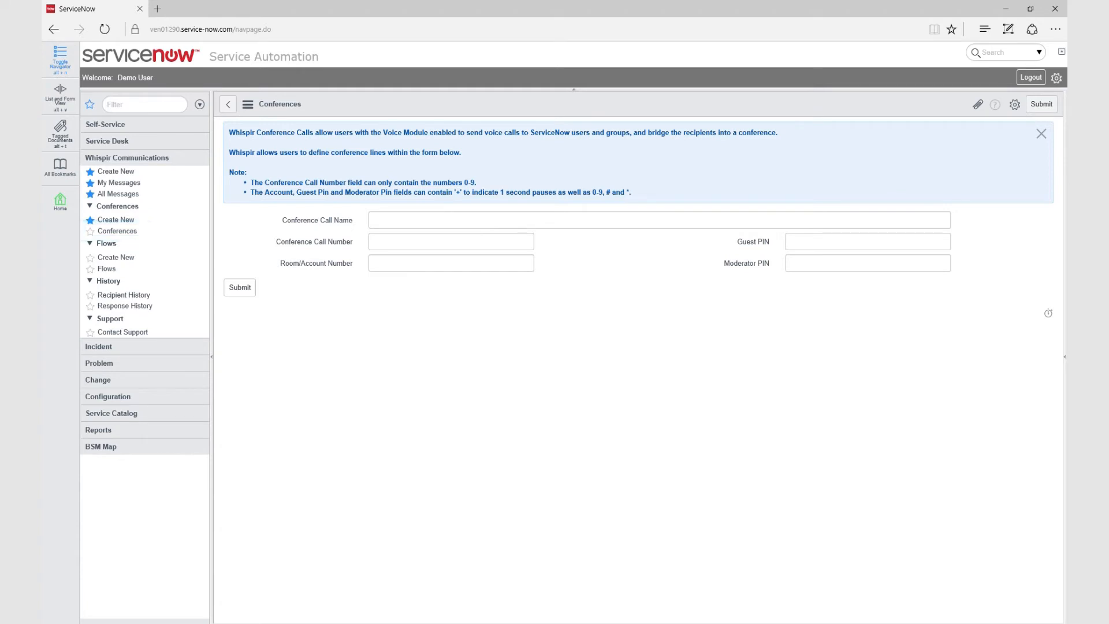
pyautogui.click(476, 226)
pyautogui.write('New C')
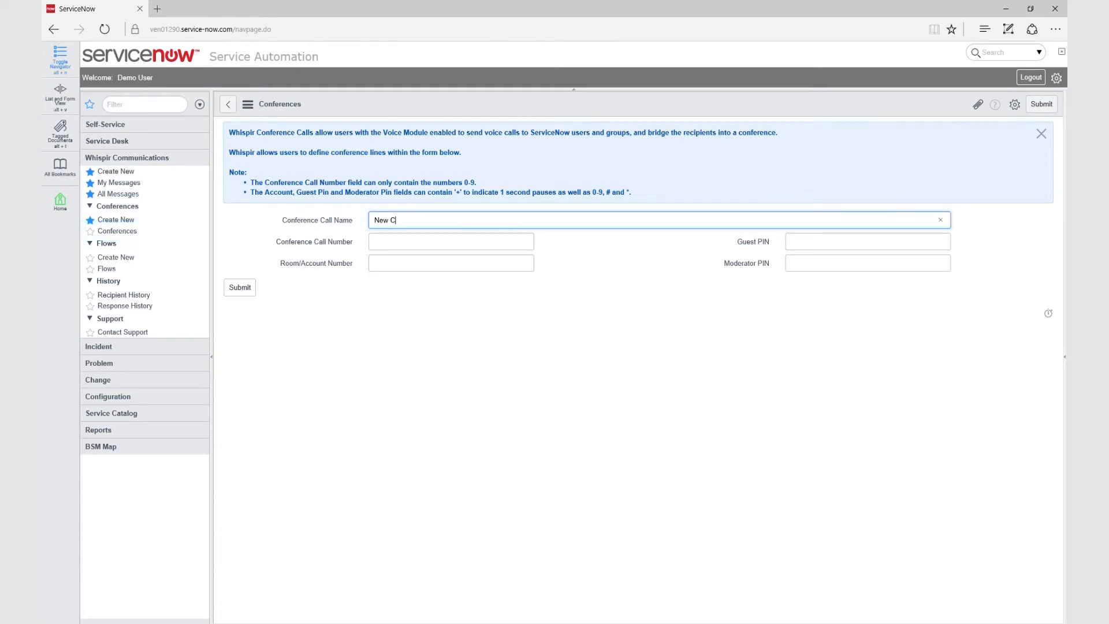
pyautogui.write('onference Call')
pyautogui.press('Tab')
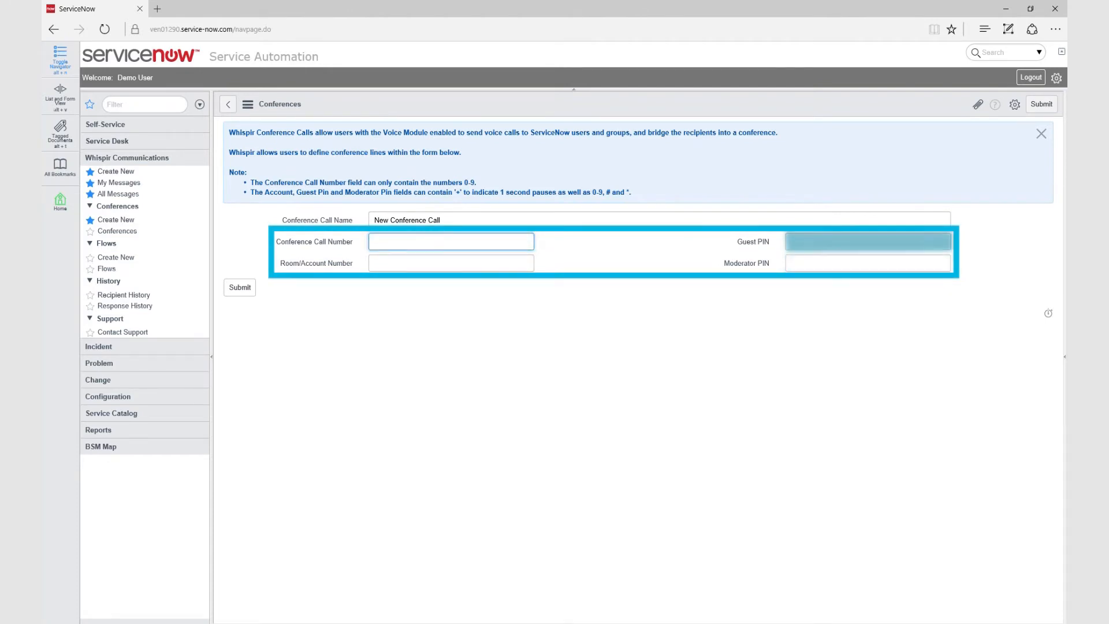
pyautogui.write('1800')
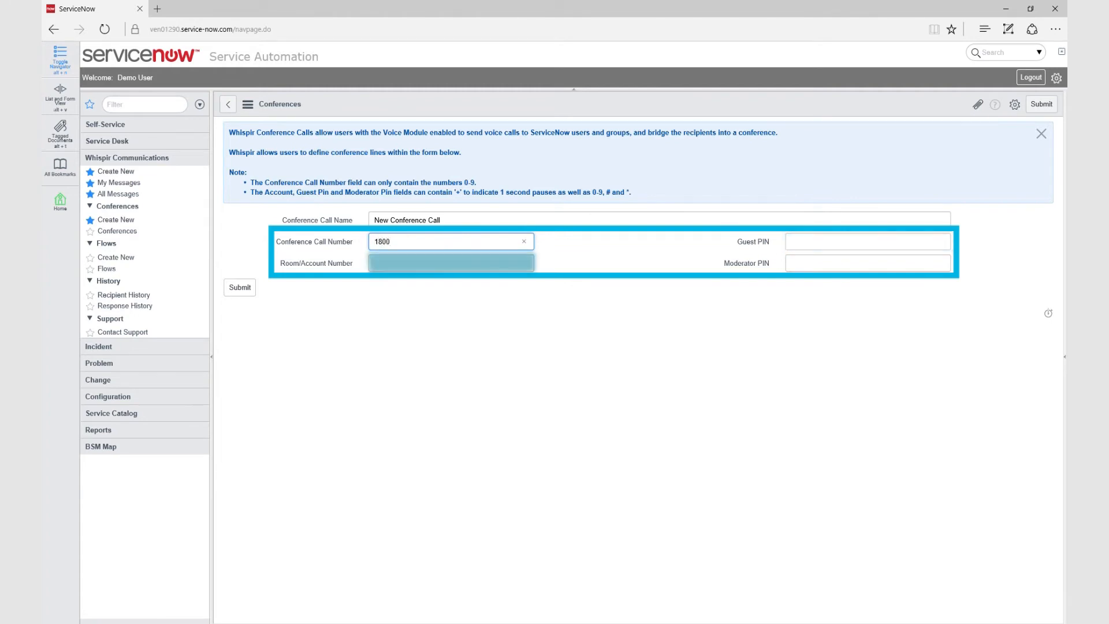
pyautogui.write('123456')
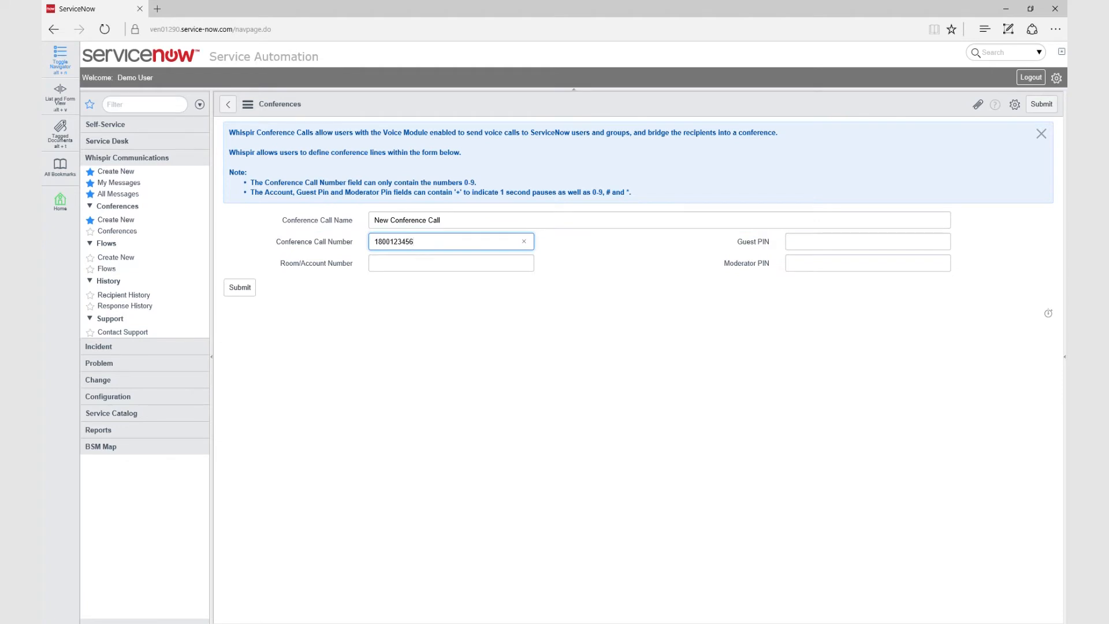
pyautogui.click(867, 241)
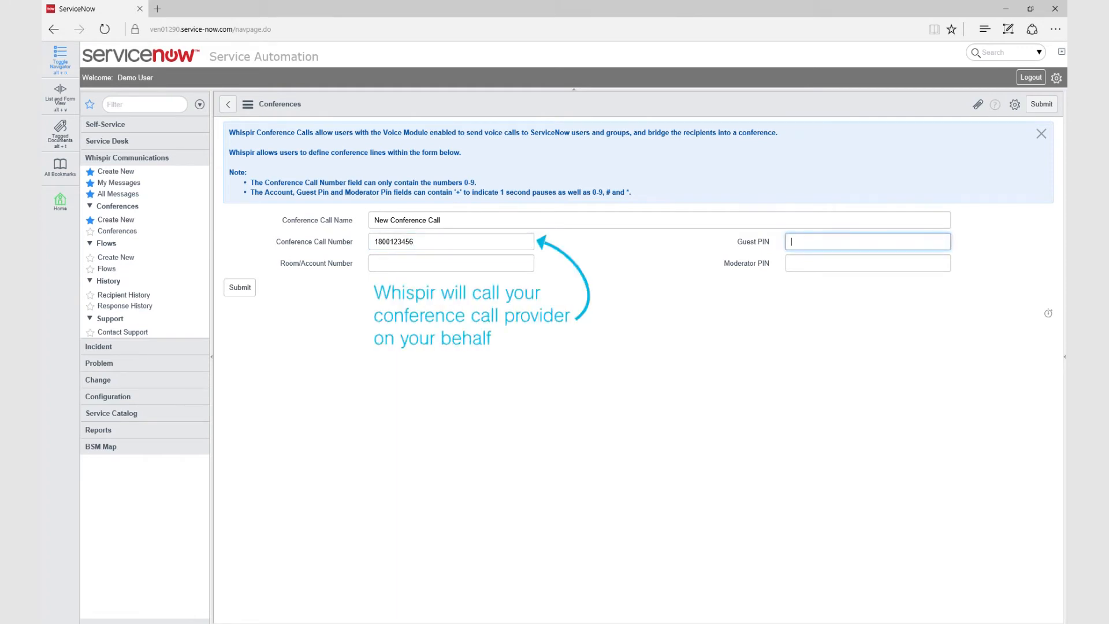
pyautogui.click(867, 263)
pyautogui.click(451, 263)
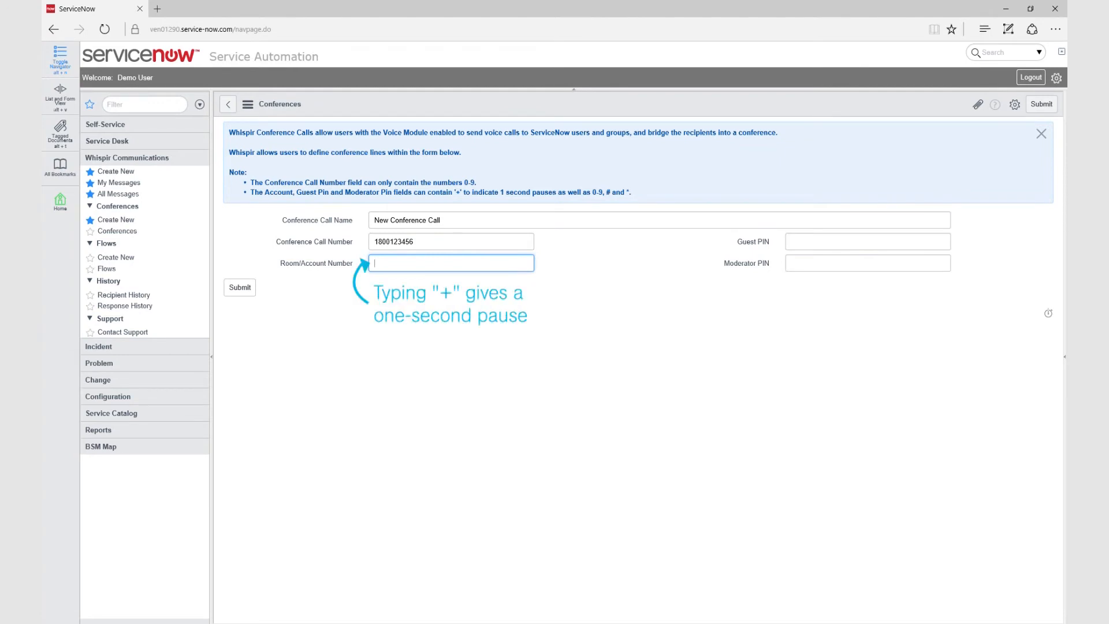
pyautogui.write('+')
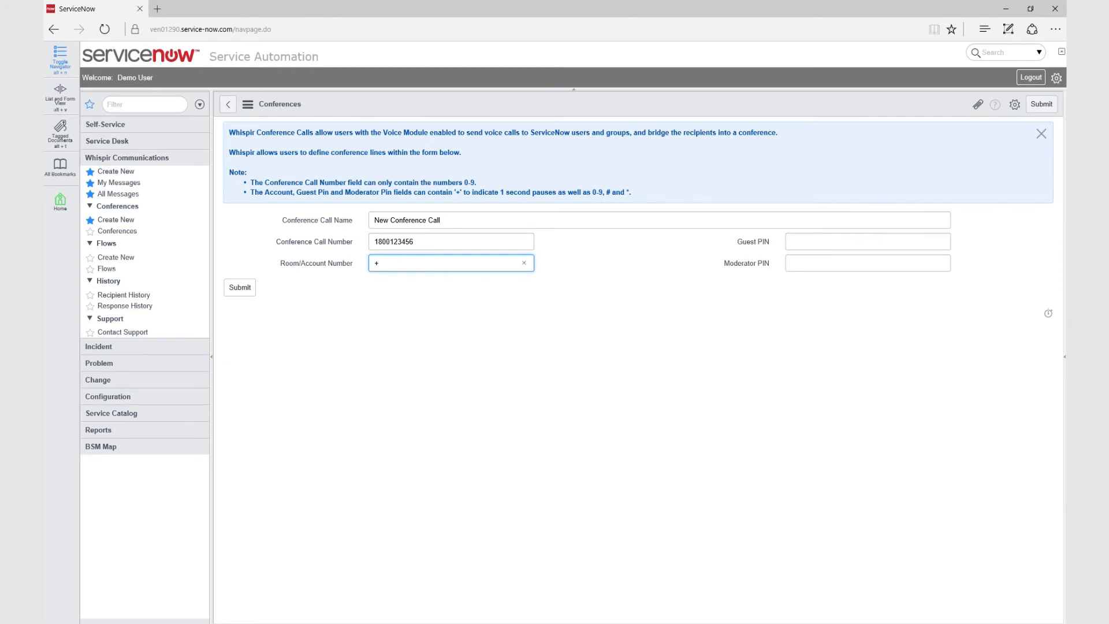
pyautogui.write('++')
pyautogui.write('3345')
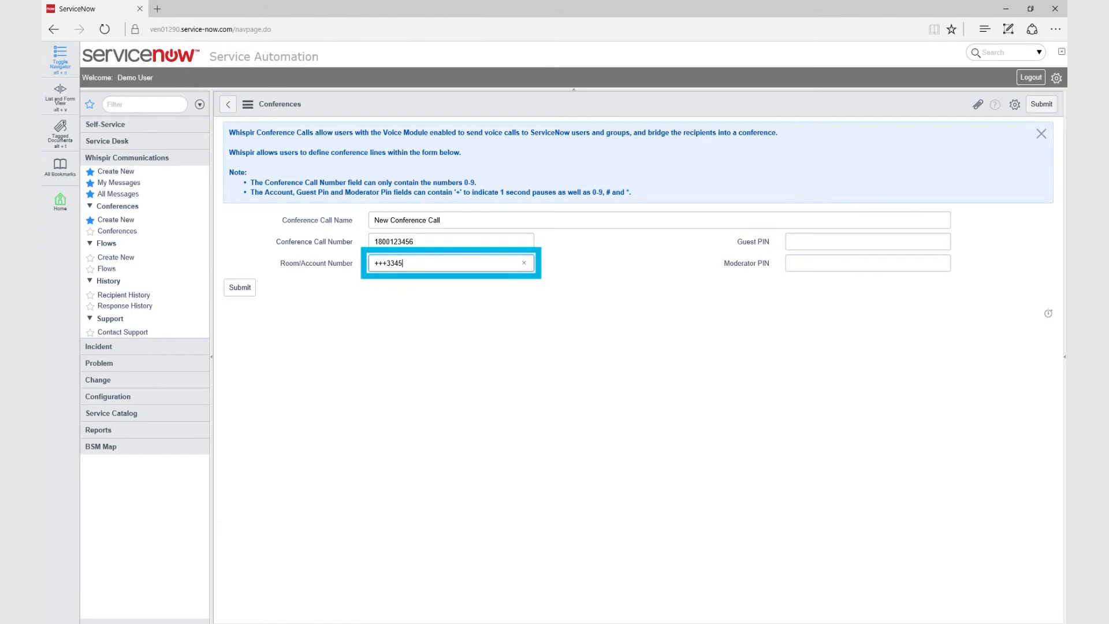
pyautogui.write('6778')
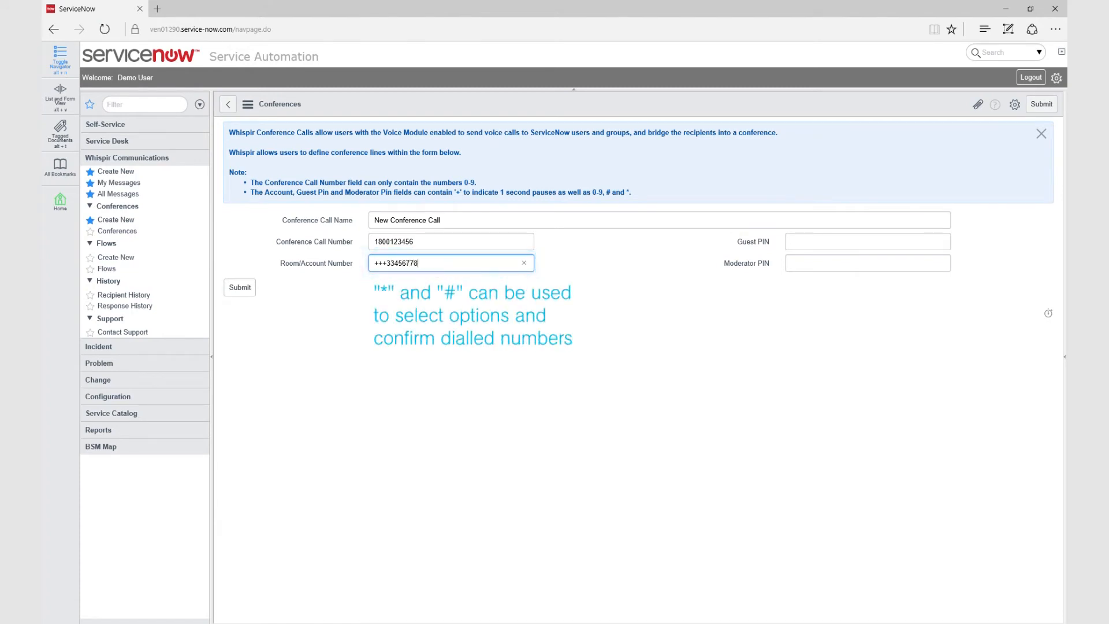
pyautogui.write('9#')
pyautogui.click(791, 242)
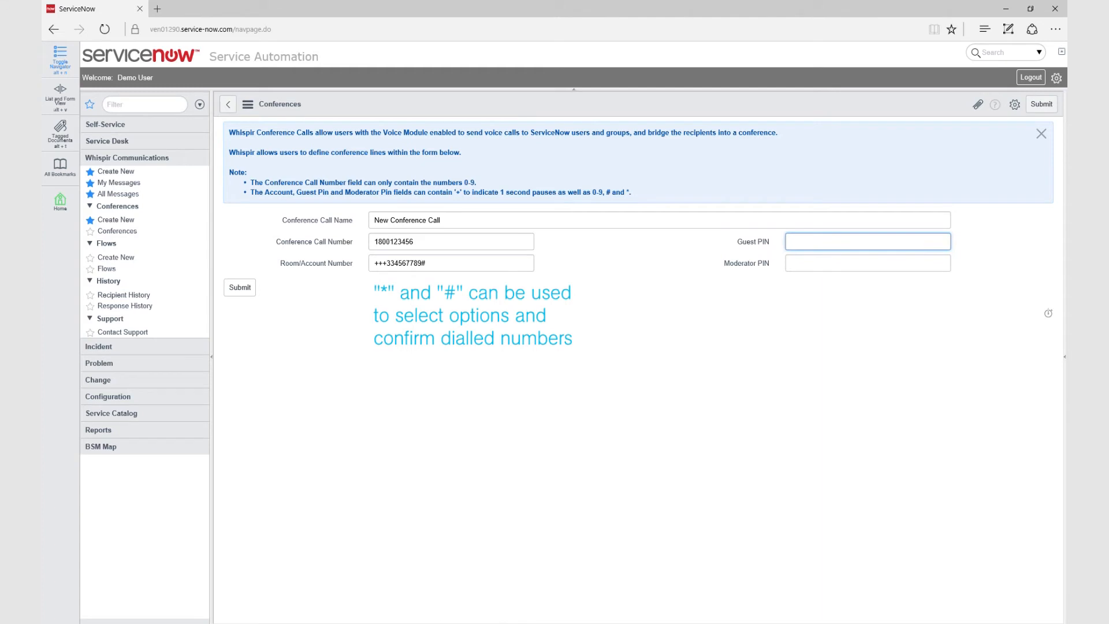
pyautogui.write('++1')
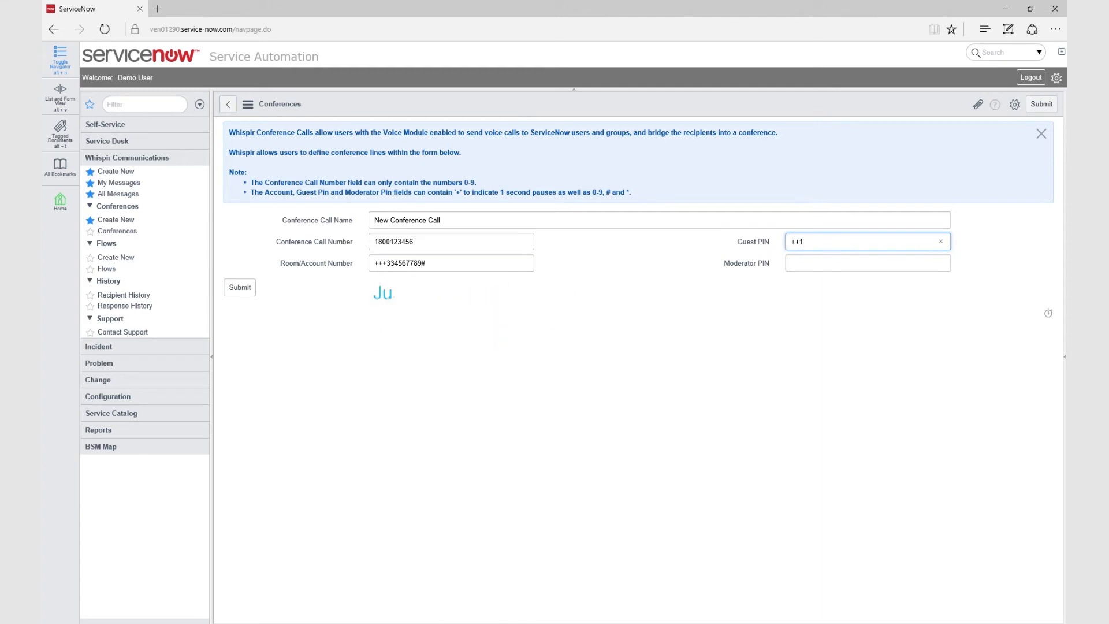
pyautogui.write('234')
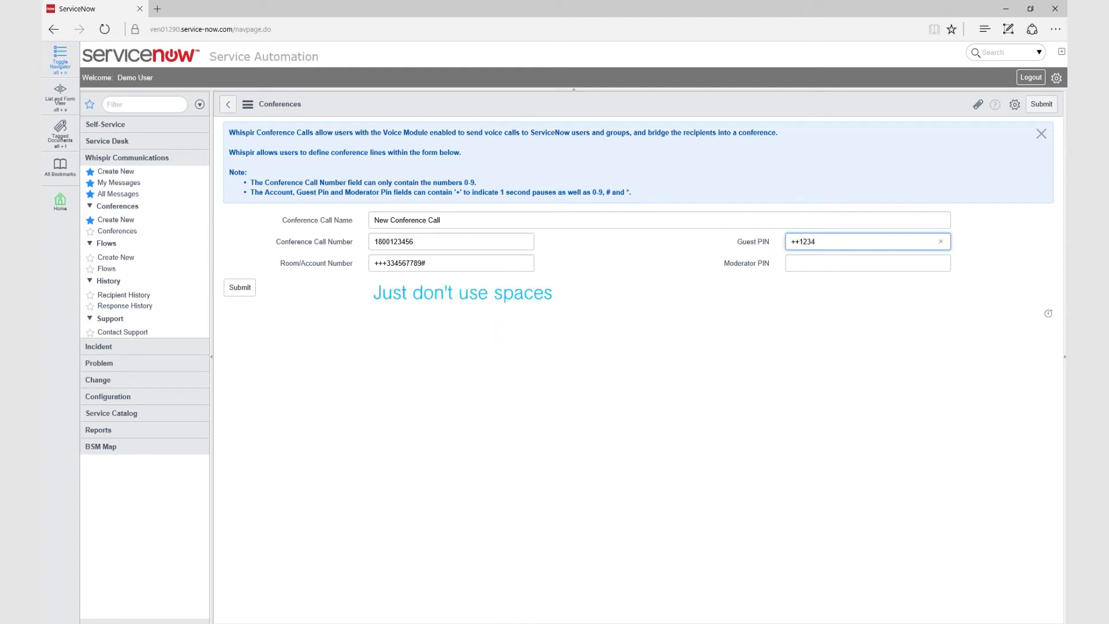
pyautogui.write('#')
pyautogui.press('Tab')
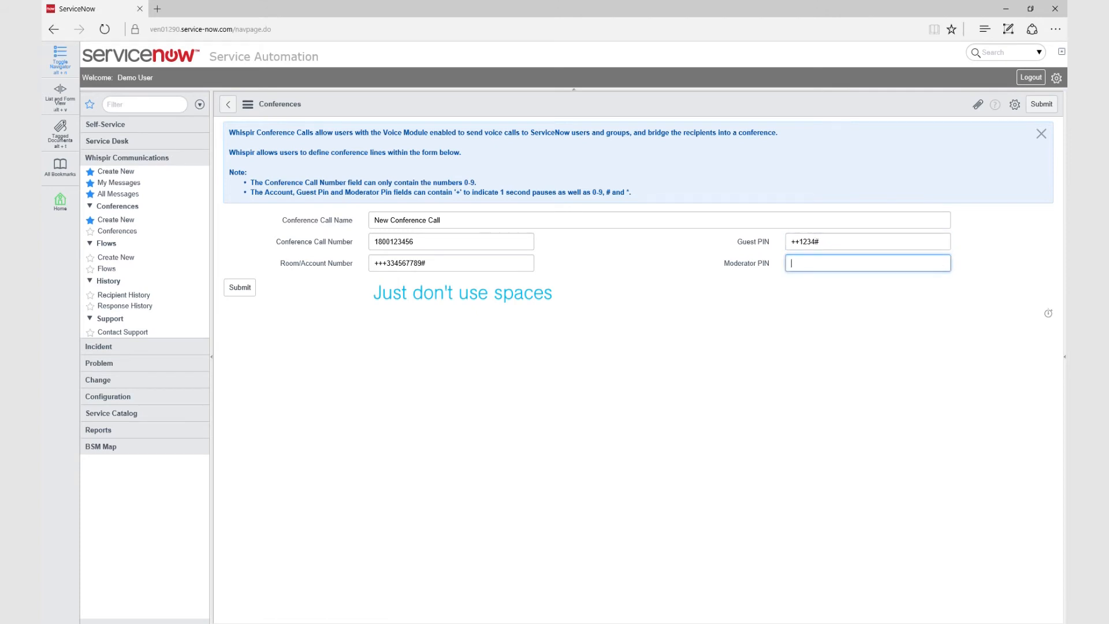
pyautogui.write('++5678#')
pyautogui.press('Return')
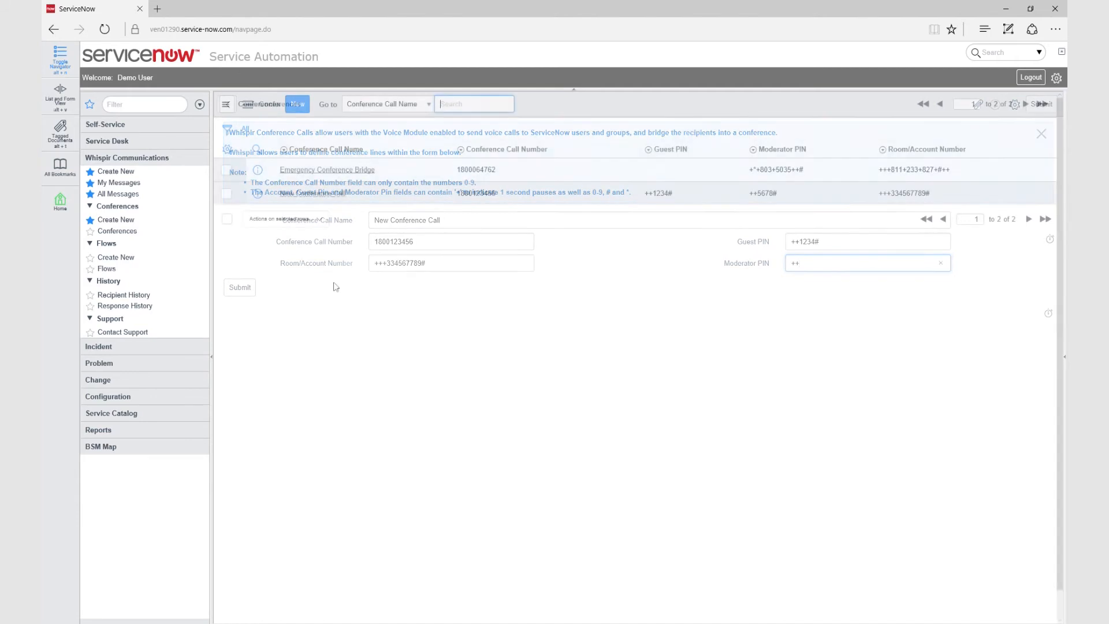
# Tick and untick the Emergency Conference Bridge and New Conference Call rows
pyautogui.click(226, 170)
pyautogui.click(226, 193)
pyautogui.click(227, 170)
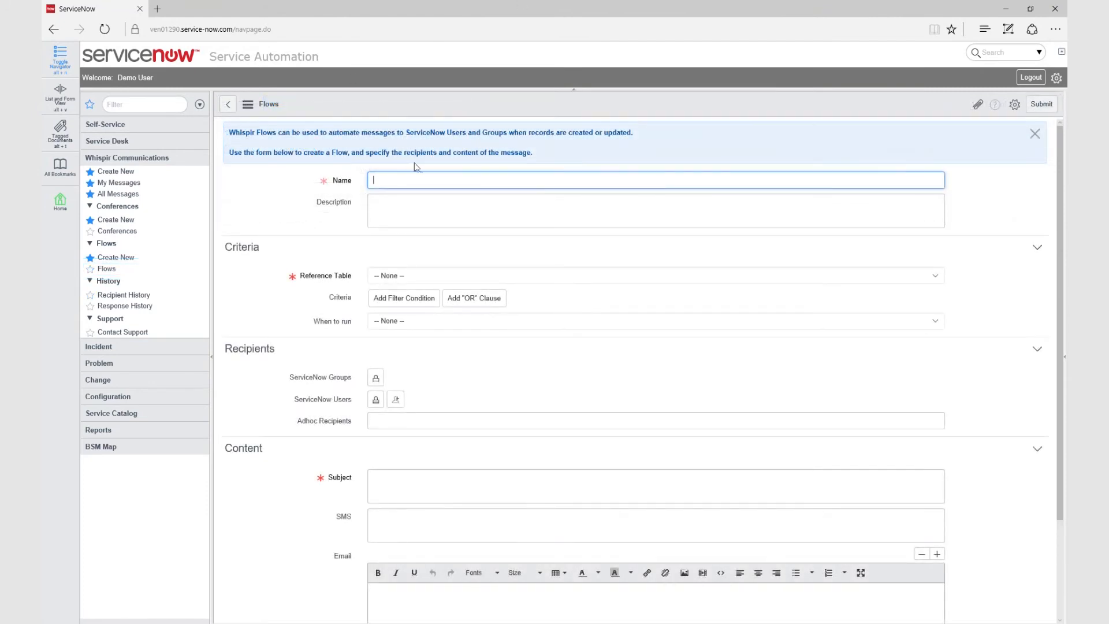
# Name the flow 'Serious Incident Notification' with description 'Automated SMS message to be sent whenever a serious incident is logged.'
pyautogui.write('Serious Incident Notification')
pyautogui.press('Tab')
pyautogui.write('Automated SMS ')
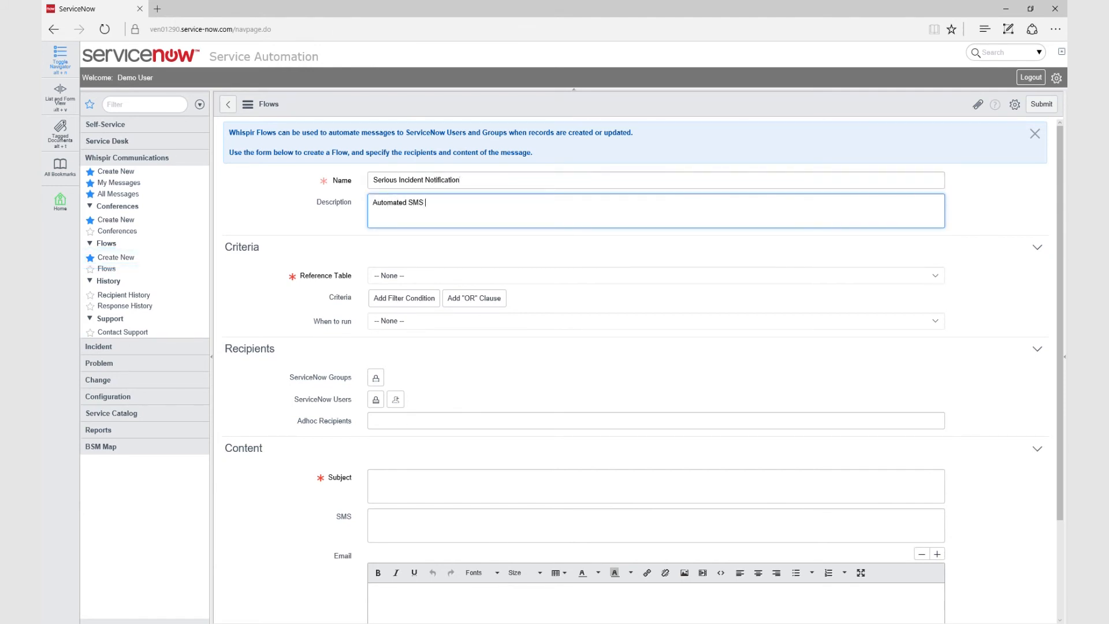
pyautogui.write('message to be sent whenever a seri')
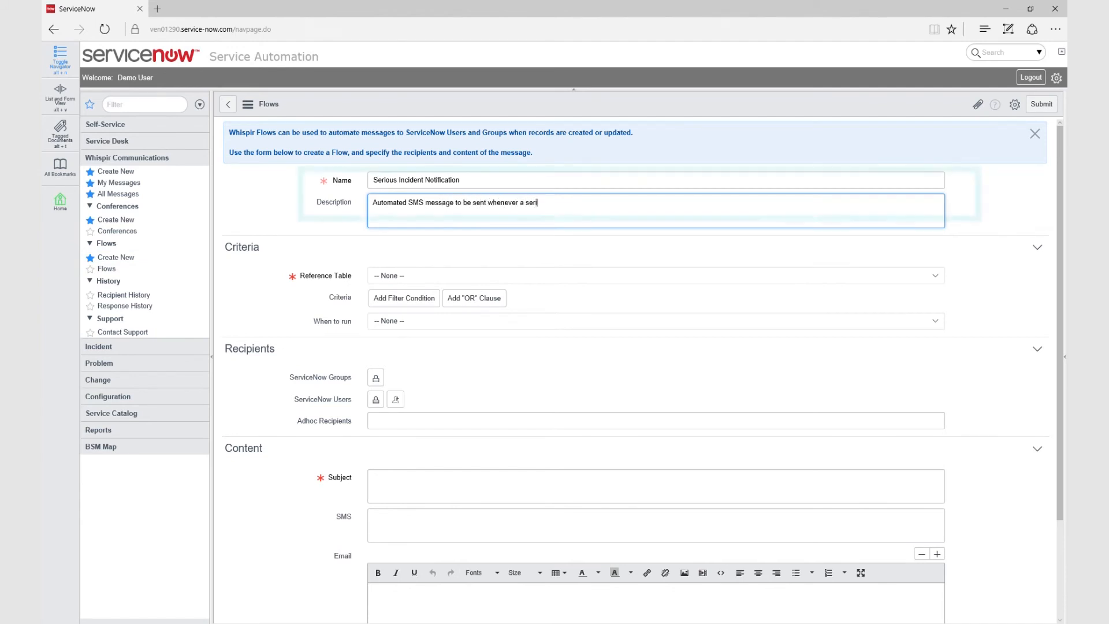
pyautogui.write('ous incident is logged.')
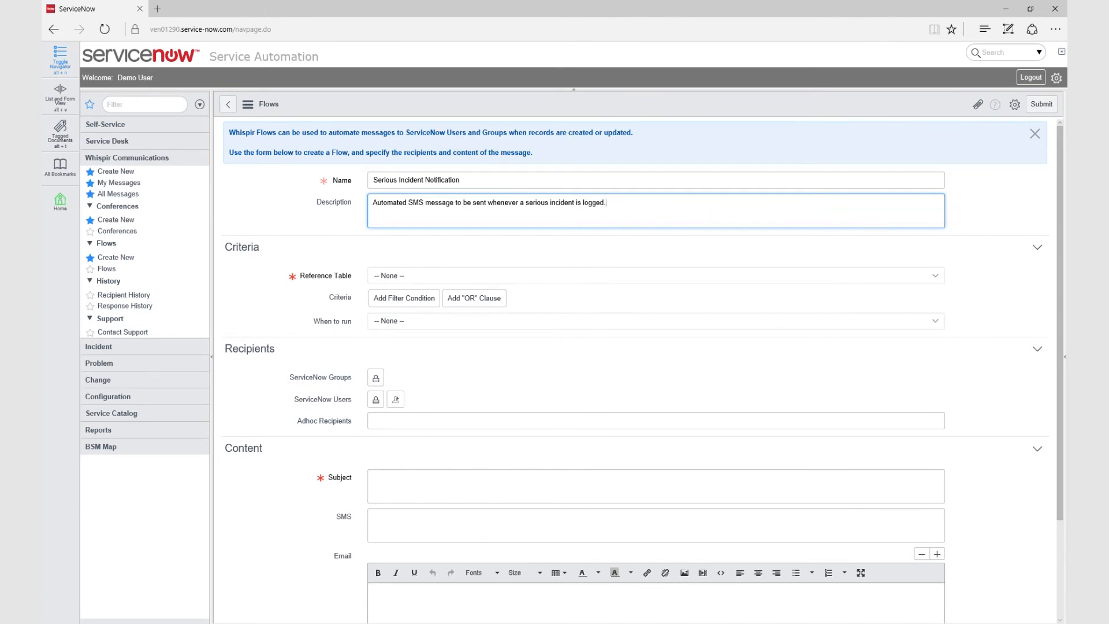
# Set the reference table to Incident with filter condition Priority is 2 - High
pyautogui.click(655, 275)
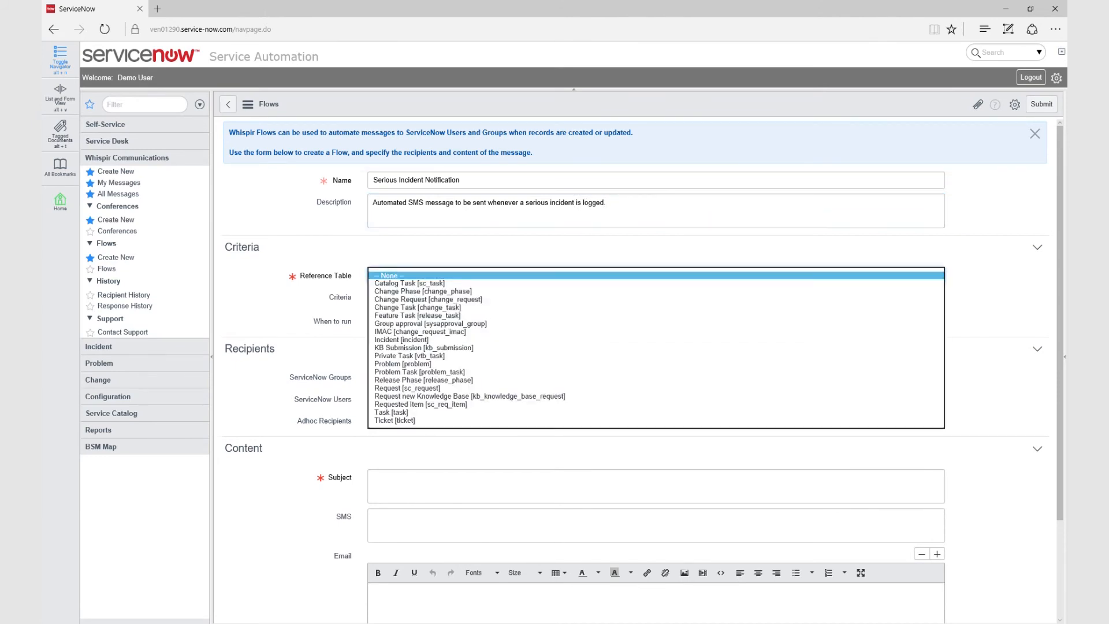
pyautogui.click(656, 338)
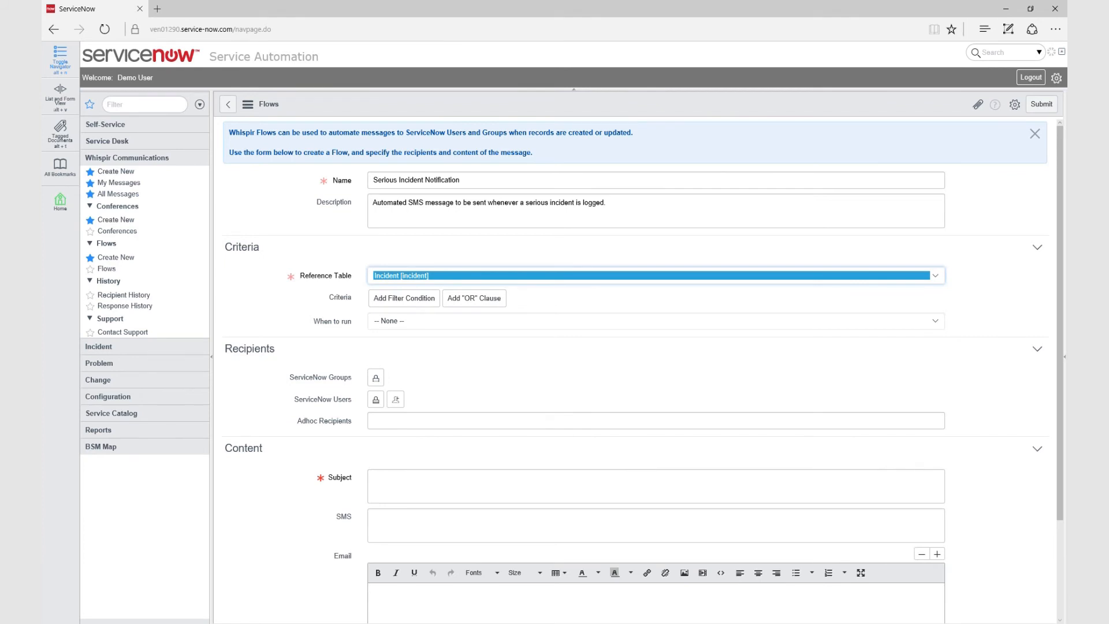
pyautogui.click(404, 298)
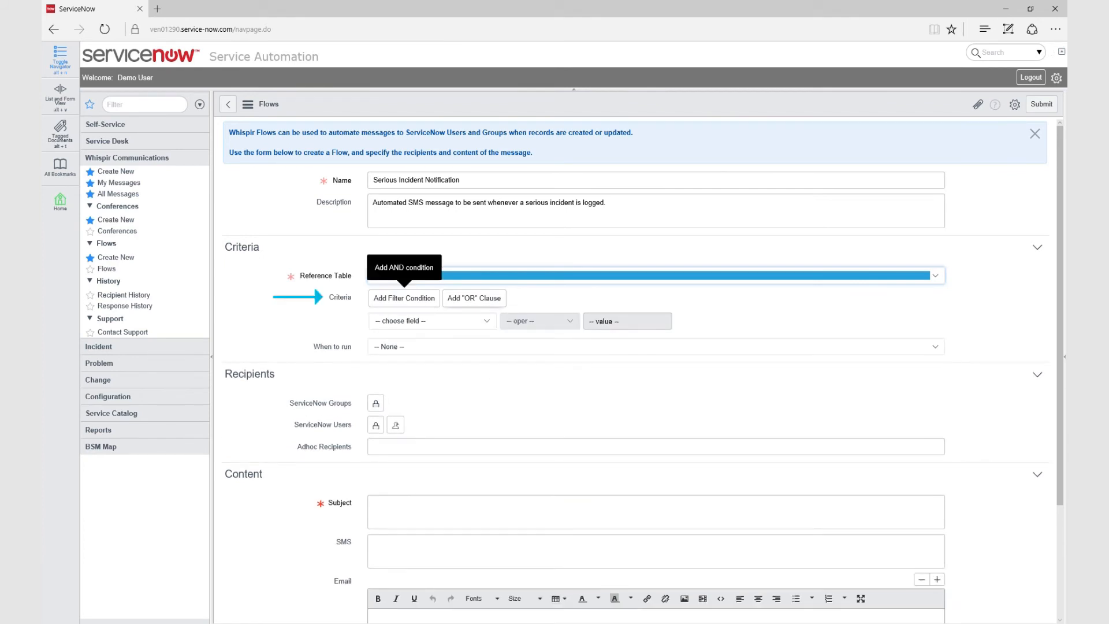
pyautogui.click(427, 321)
pyautogui.scroll(-5, 430, 439)
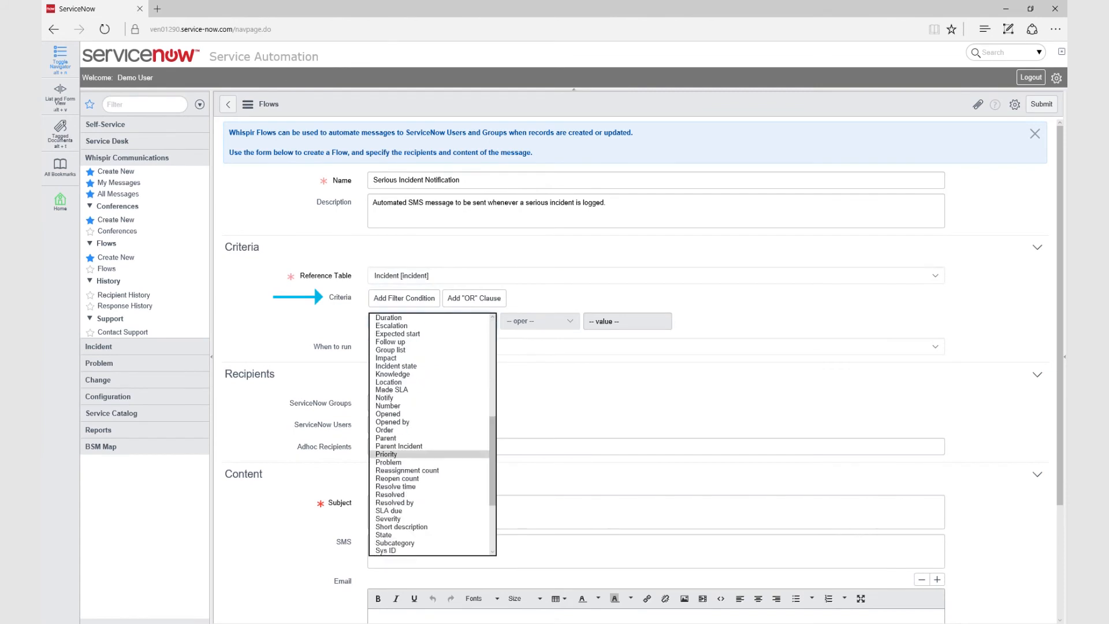
pyautogui.click(410, 454)
pyautogui.click(614, 321)
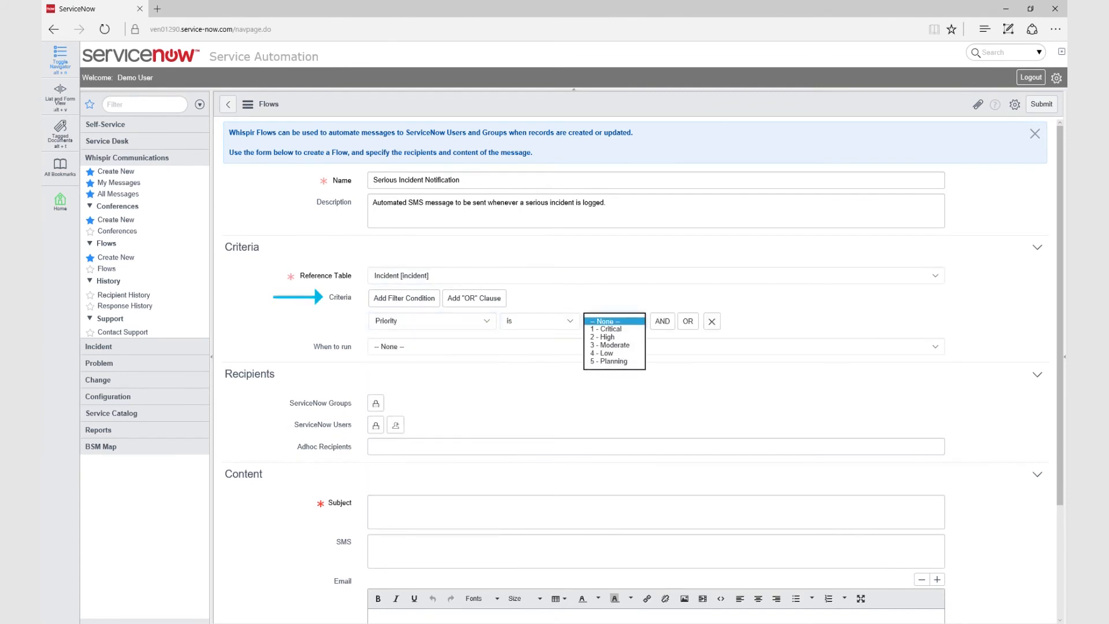
pyautogui.click(603, 336)
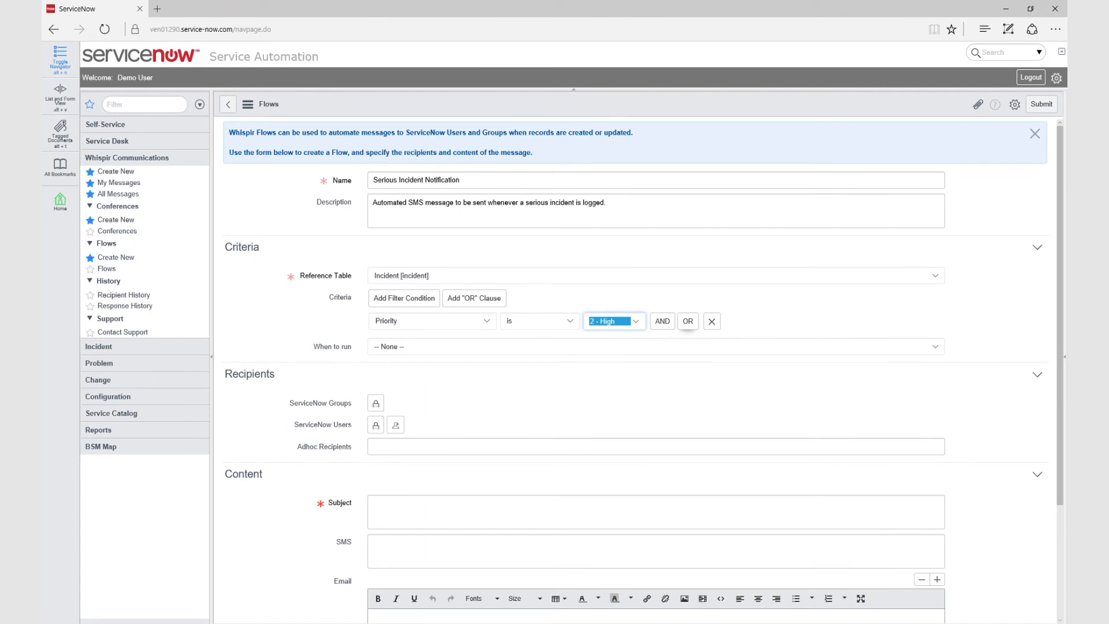
# Add an OR condition Priority is 1 - Critical and run the flow when items are created
pyautogui.click(687, 321)
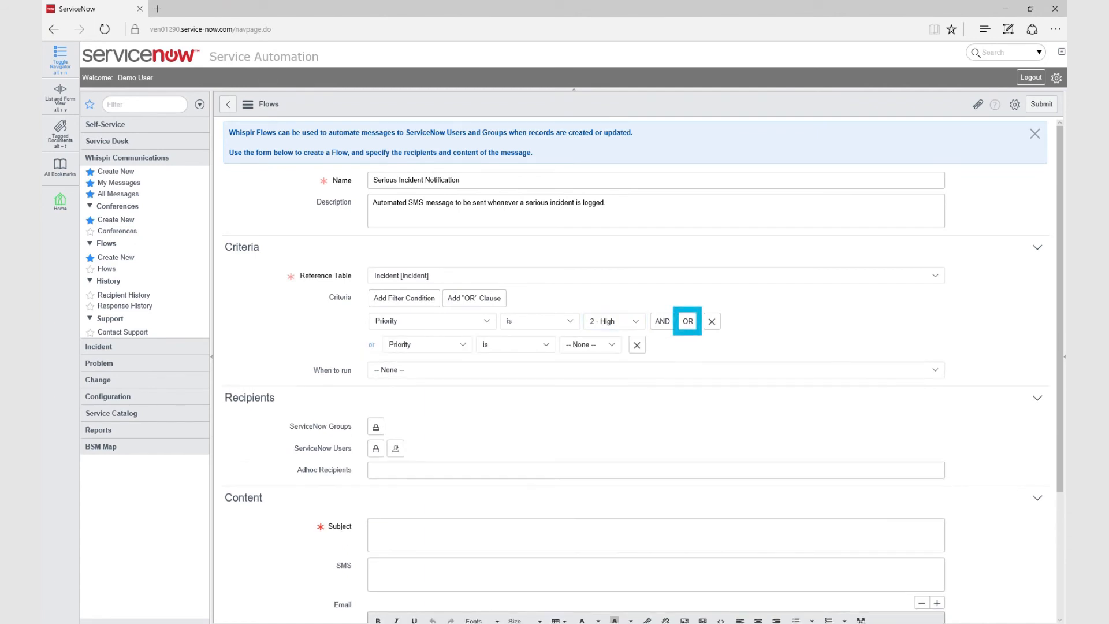
pyautogui.click(590, 345)
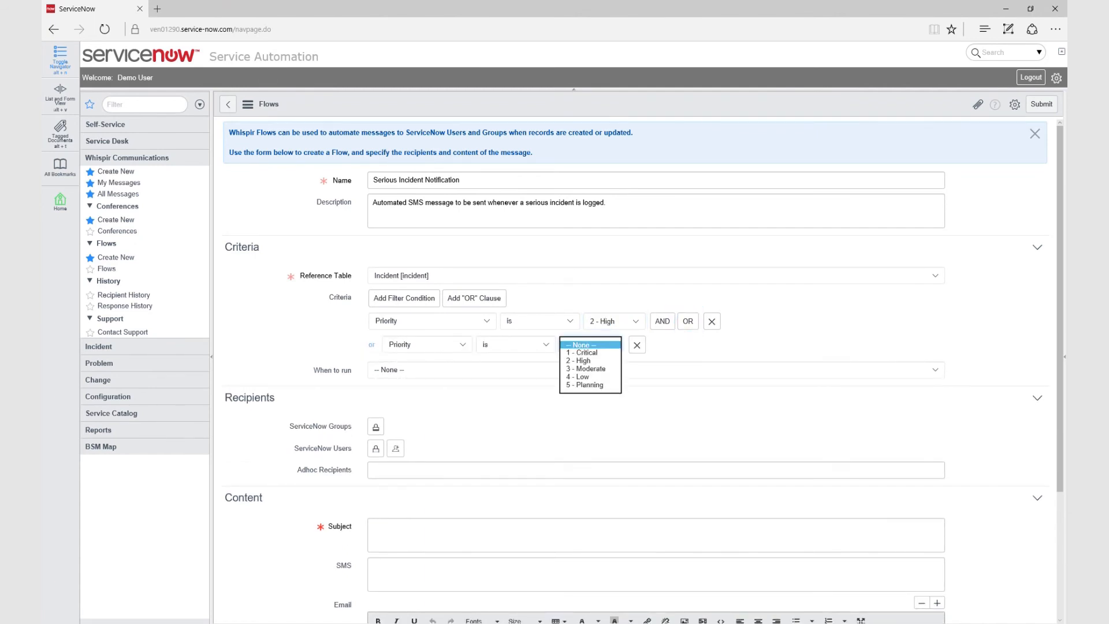
pyautogui.click(588, 352)
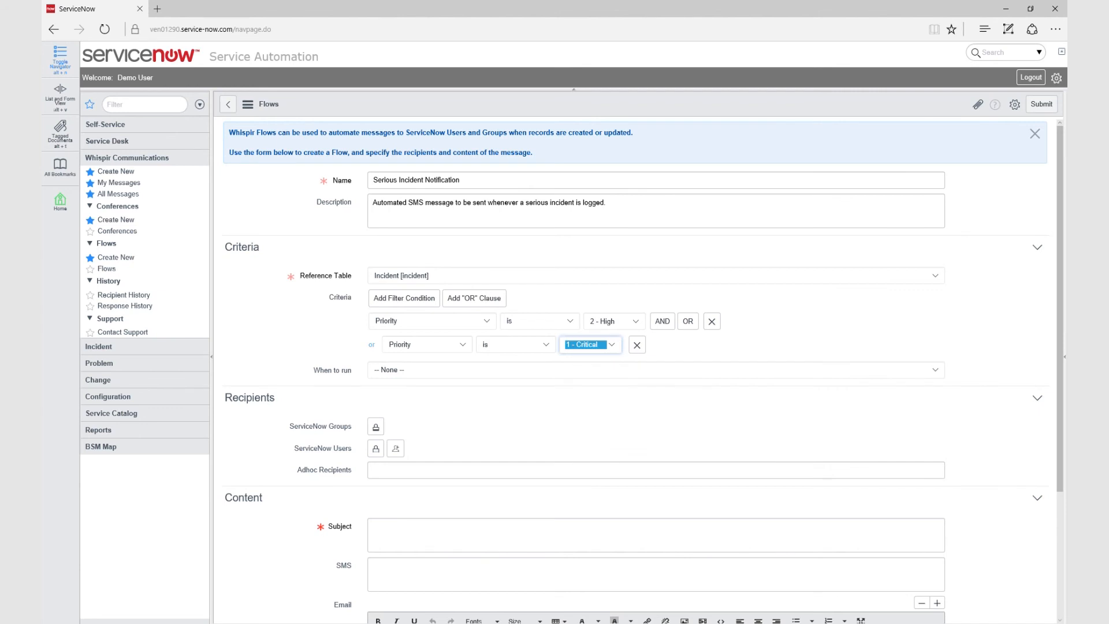
pyautogui.click(584, 370)
pyautogui.click(584, 377)
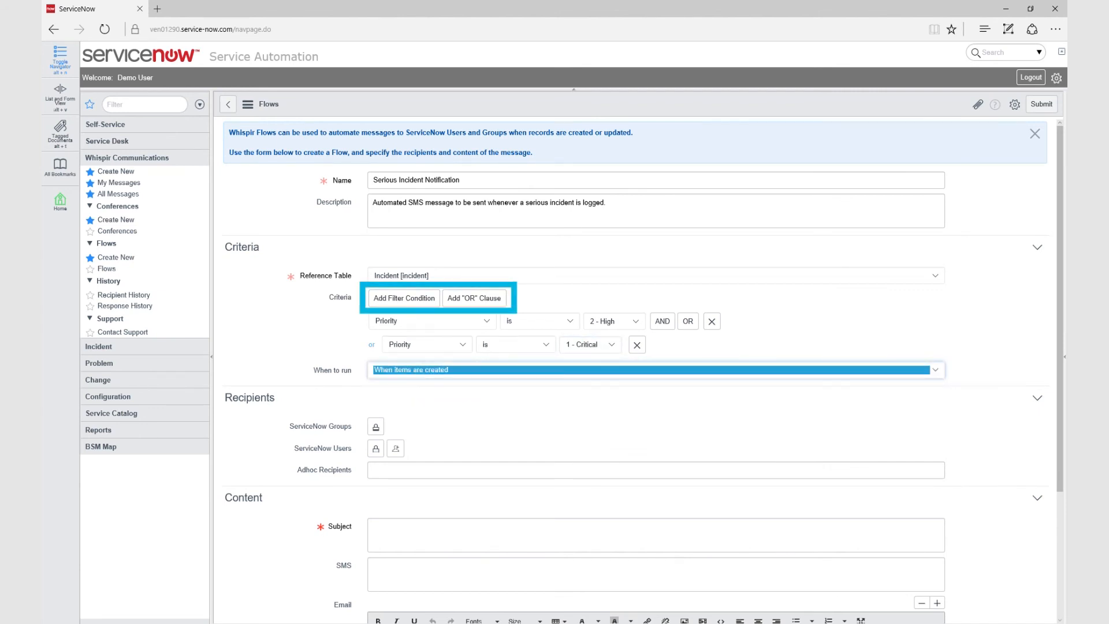
# Start typing the flow subject 'A serious Incid'
pyautogui.scroll(-3, 584, 370)
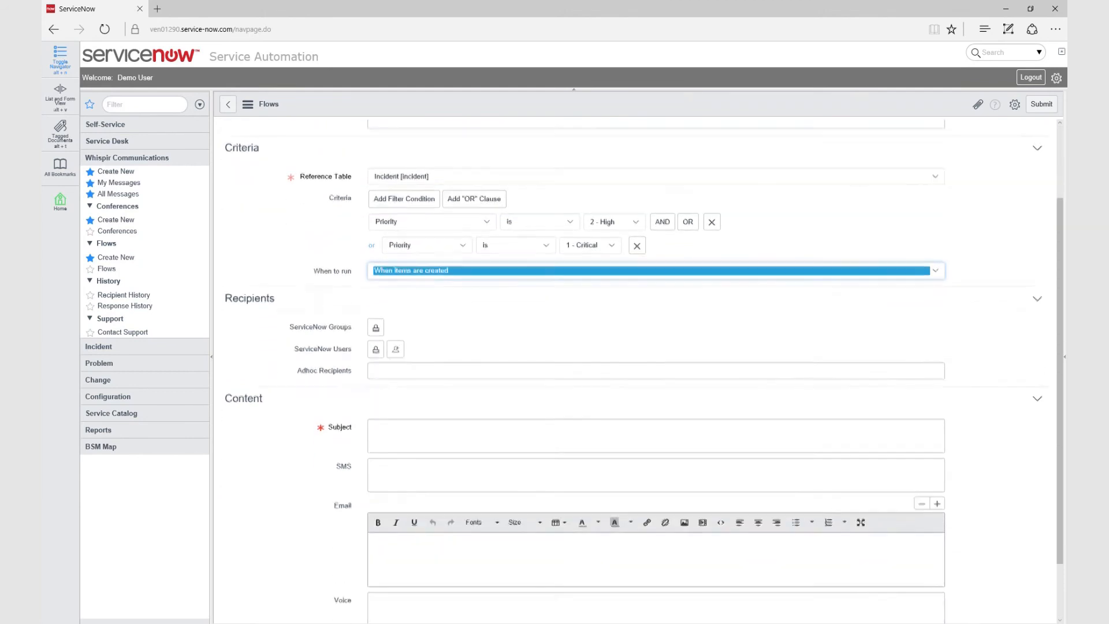
pyautogui.click(584, 384)
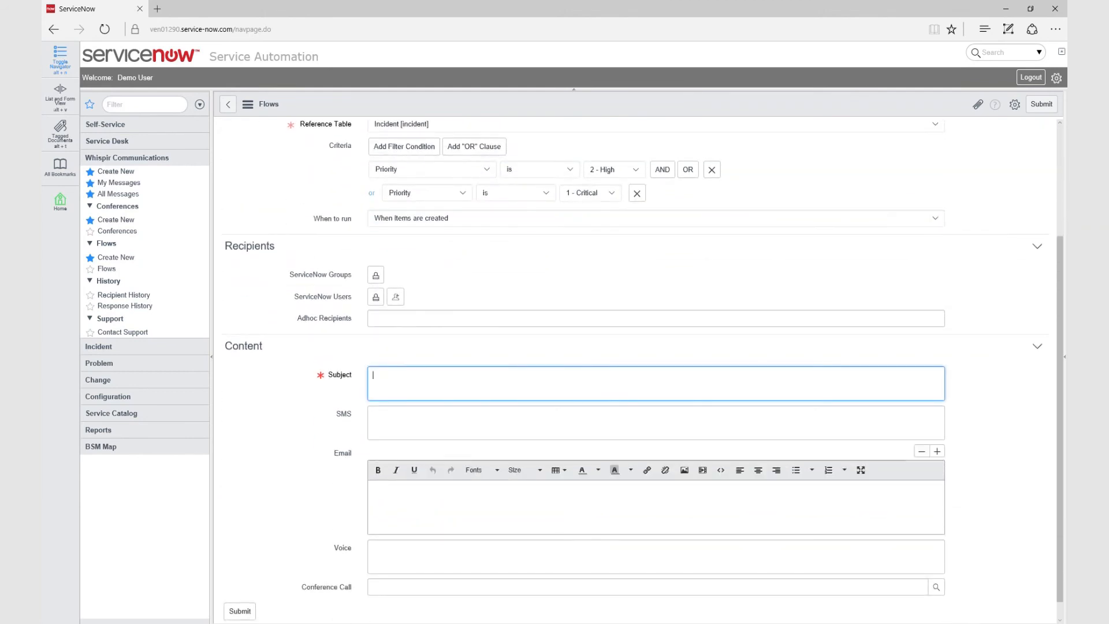
pyautogui.write('A serious I')
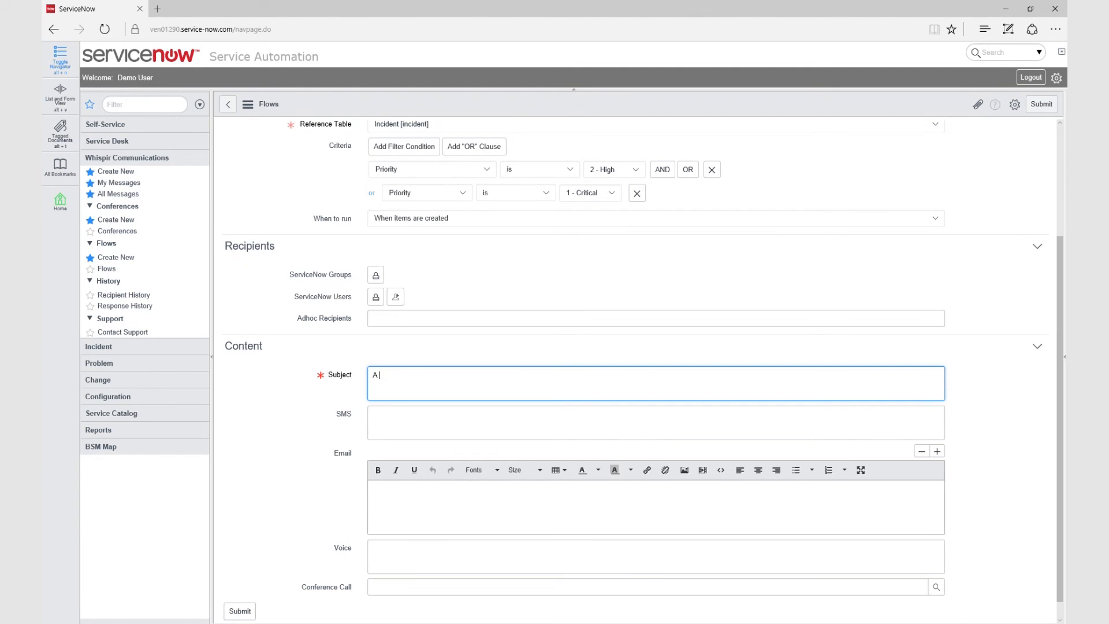
pyautogui.write('ncident has been logged.')
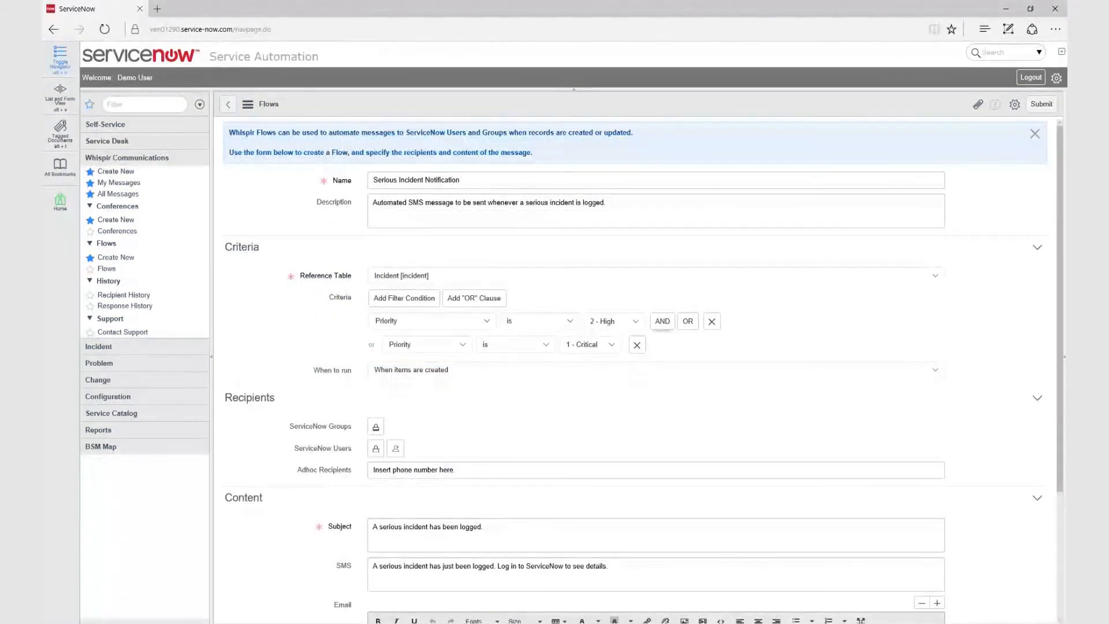
# Add an AND condition Severity is 1 - High to the flow criteria
pyautogui.click(662, 322)
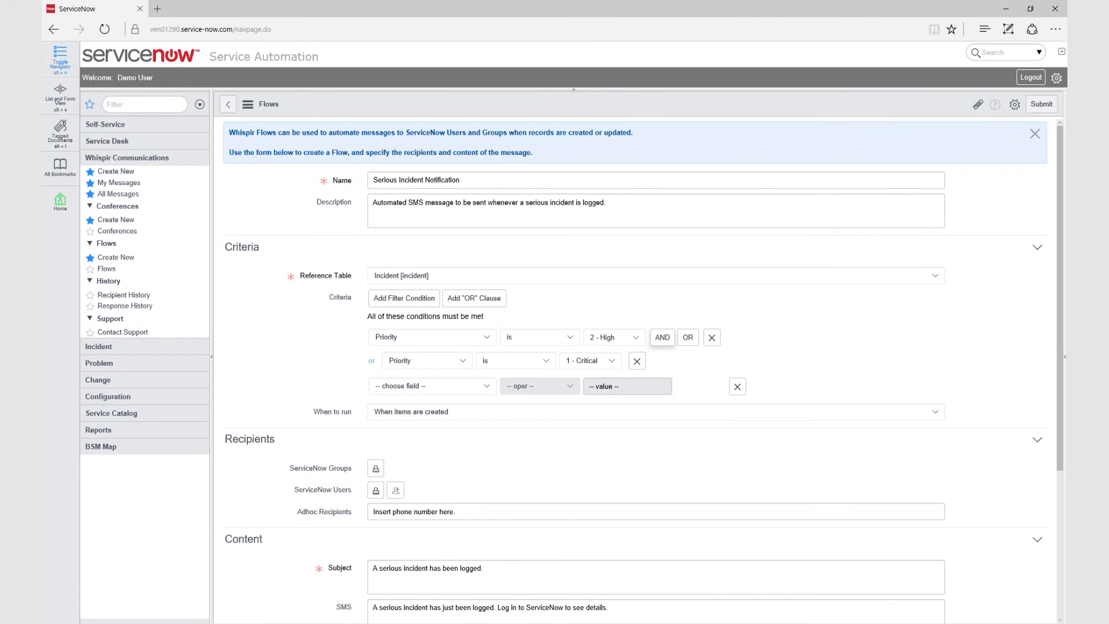
pyautogui.click(432, 386)
pyautogui.scroll(-10, 432, 496)
pyautogui.click(395, 540)
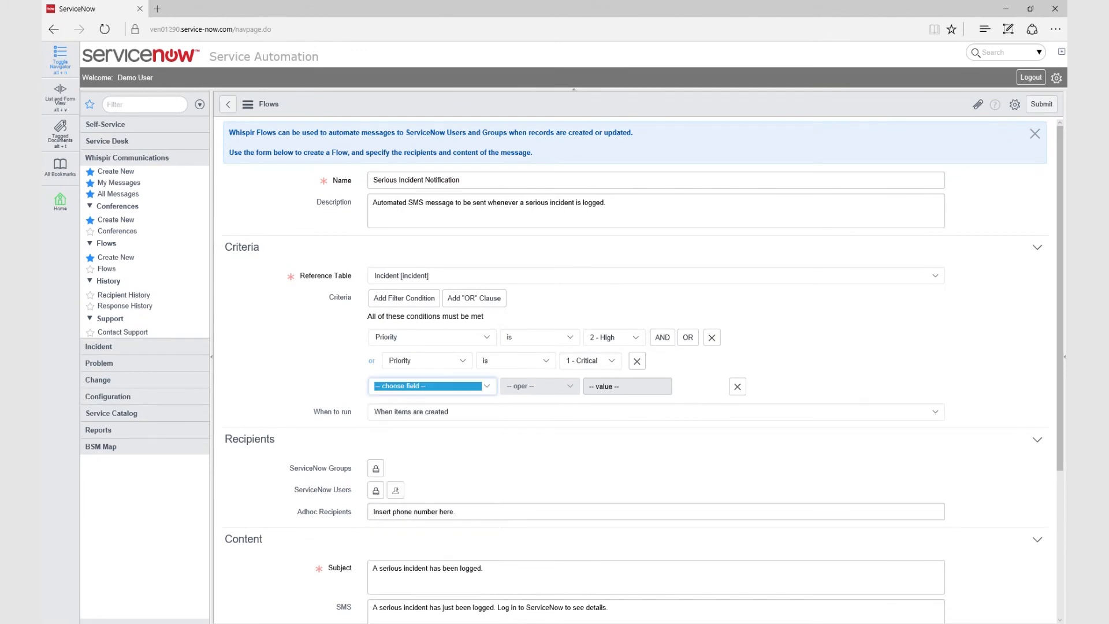
pyautogui.click(539, 386)
pyautogui.click(539, 386)
pyautogui.click(612, 386)
pyautogui.click(603, 394)
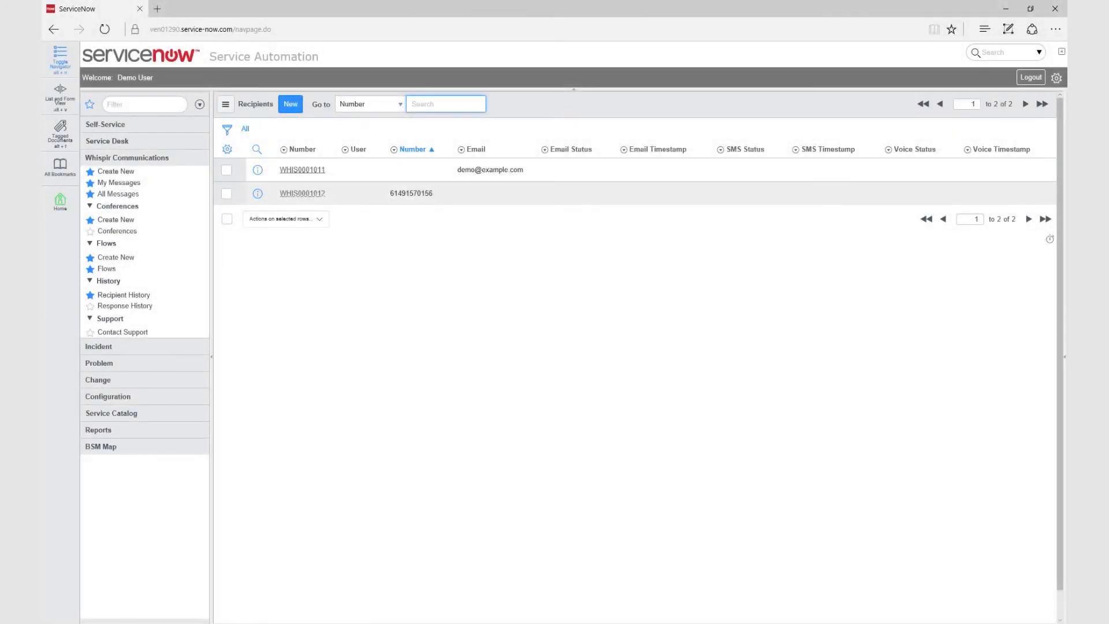
# Tick and untick the WHIS0001011 recipient row, then go to Whispir's Contact Support form
pyautogui.click(226, 170)
pyautogui.click(226, 169)
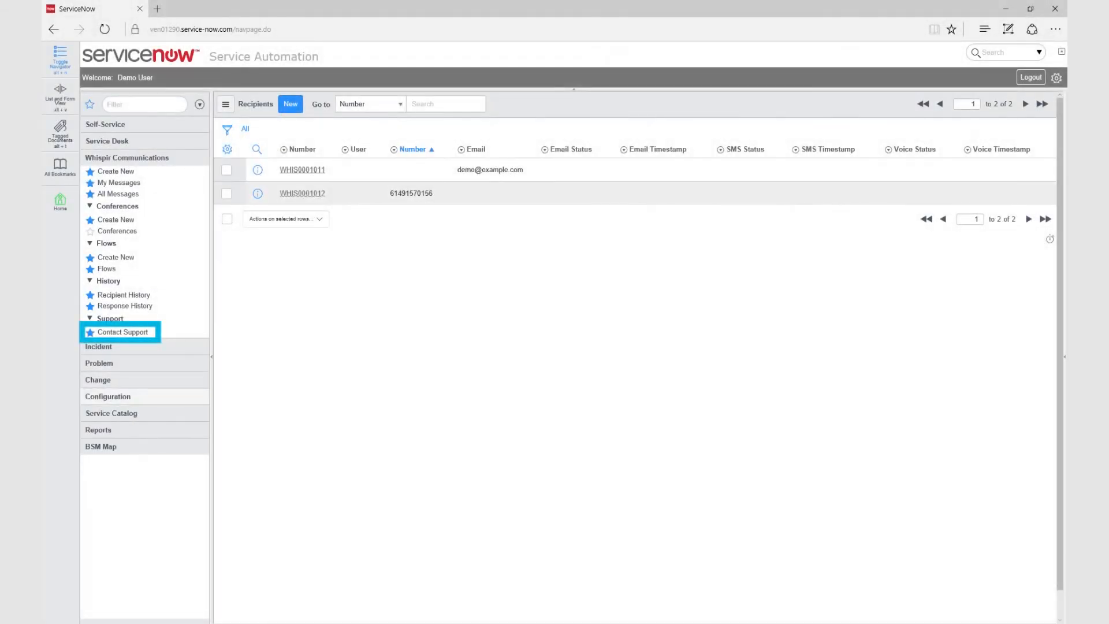
pyautogui.click(123, 332)
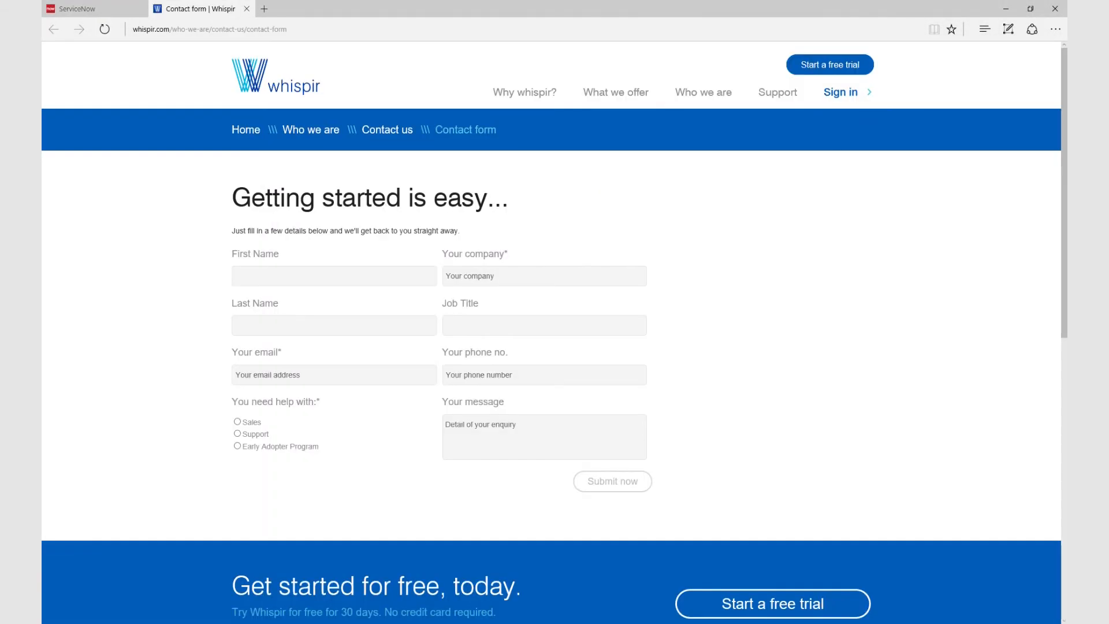